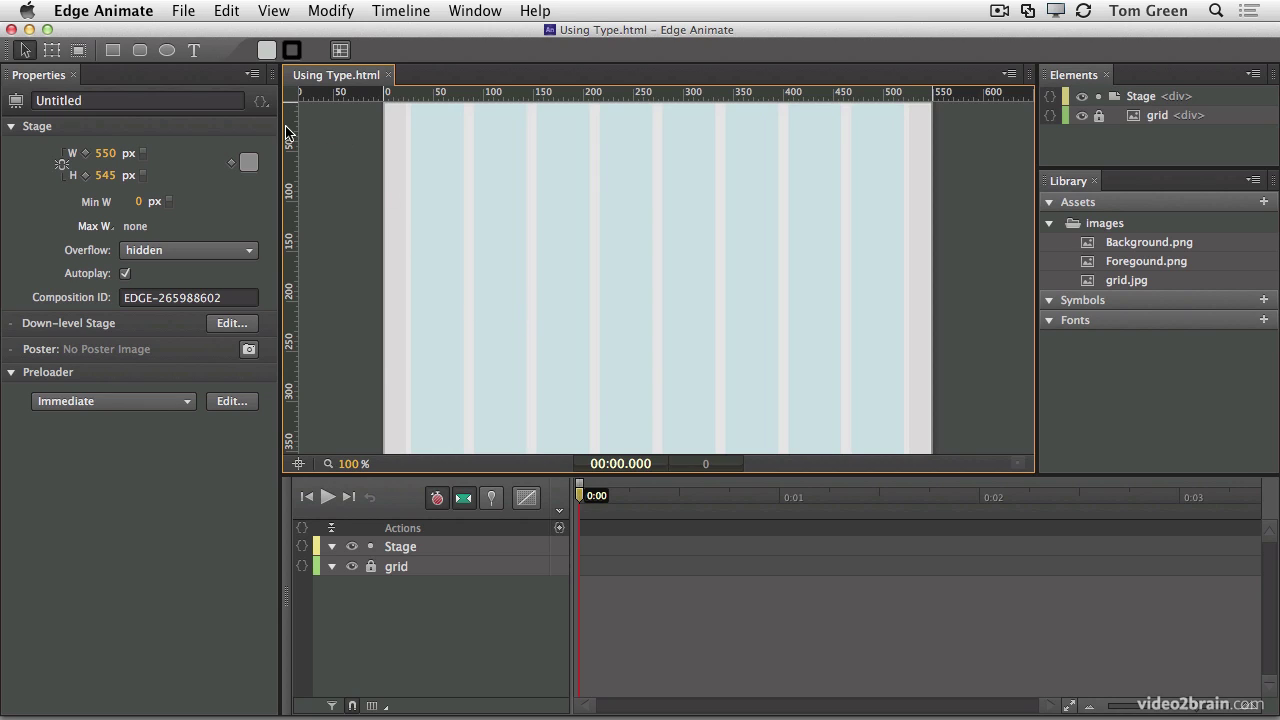
Create a text box about 242 × 37 px near the stage's upper edge, starting at the first grid column, containing "Animate Rocks".
click(196, 56)
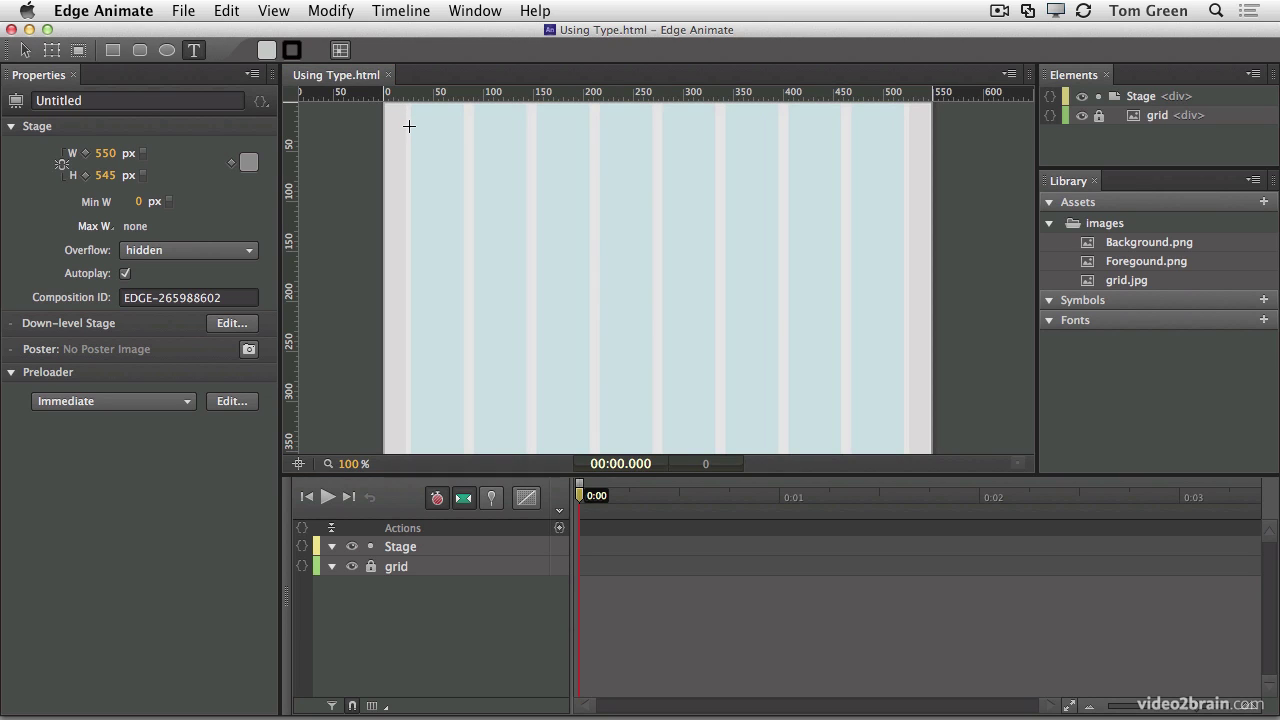
drag(409, 125, 651, 163)
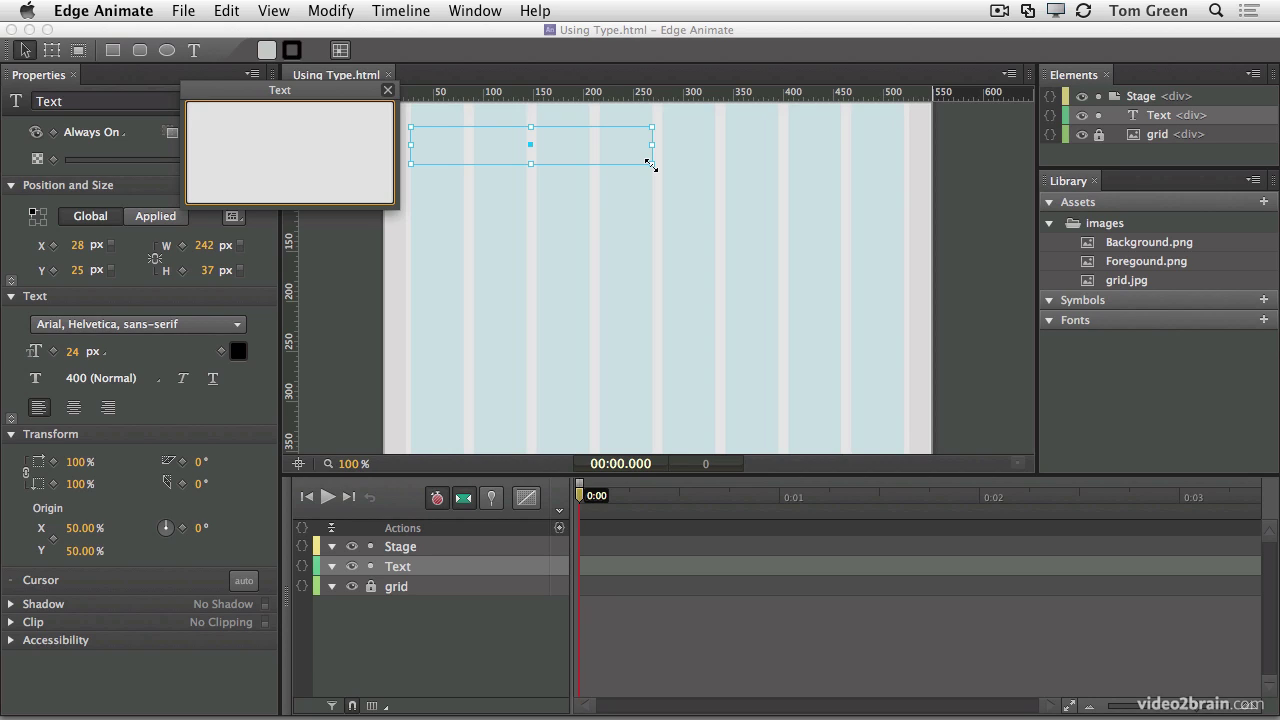
text(Animate)
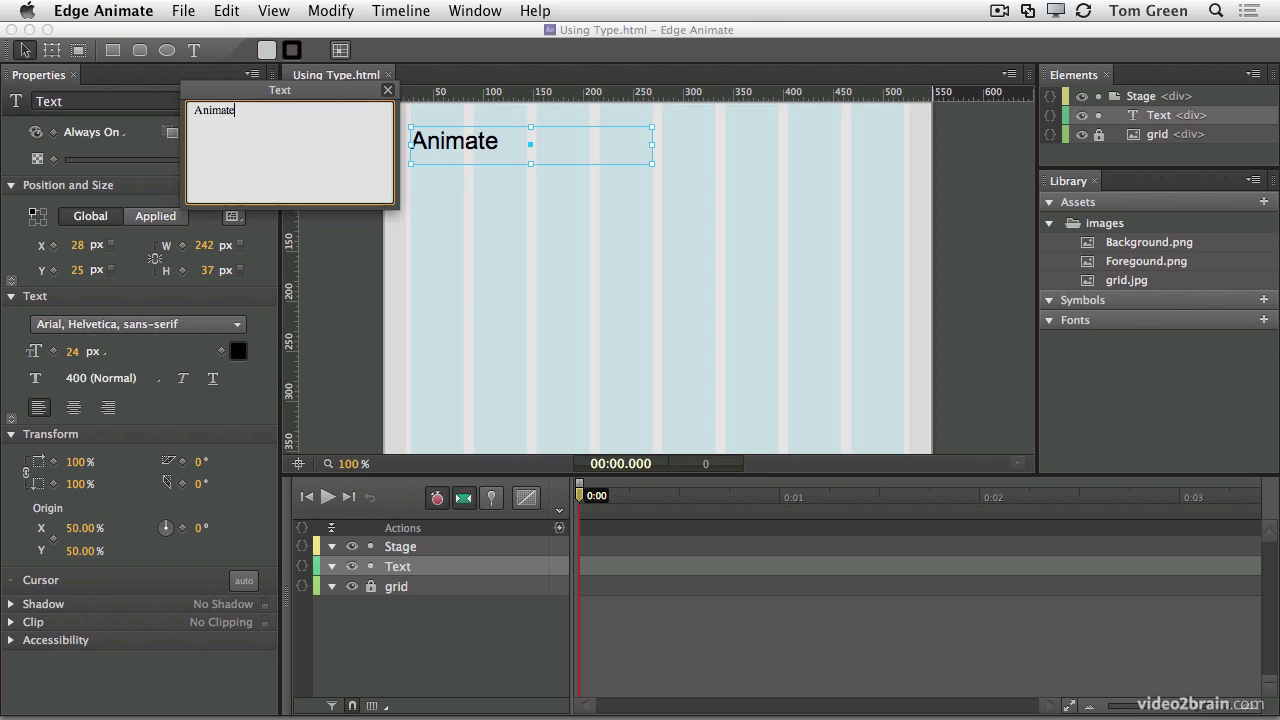
text( Rocks)
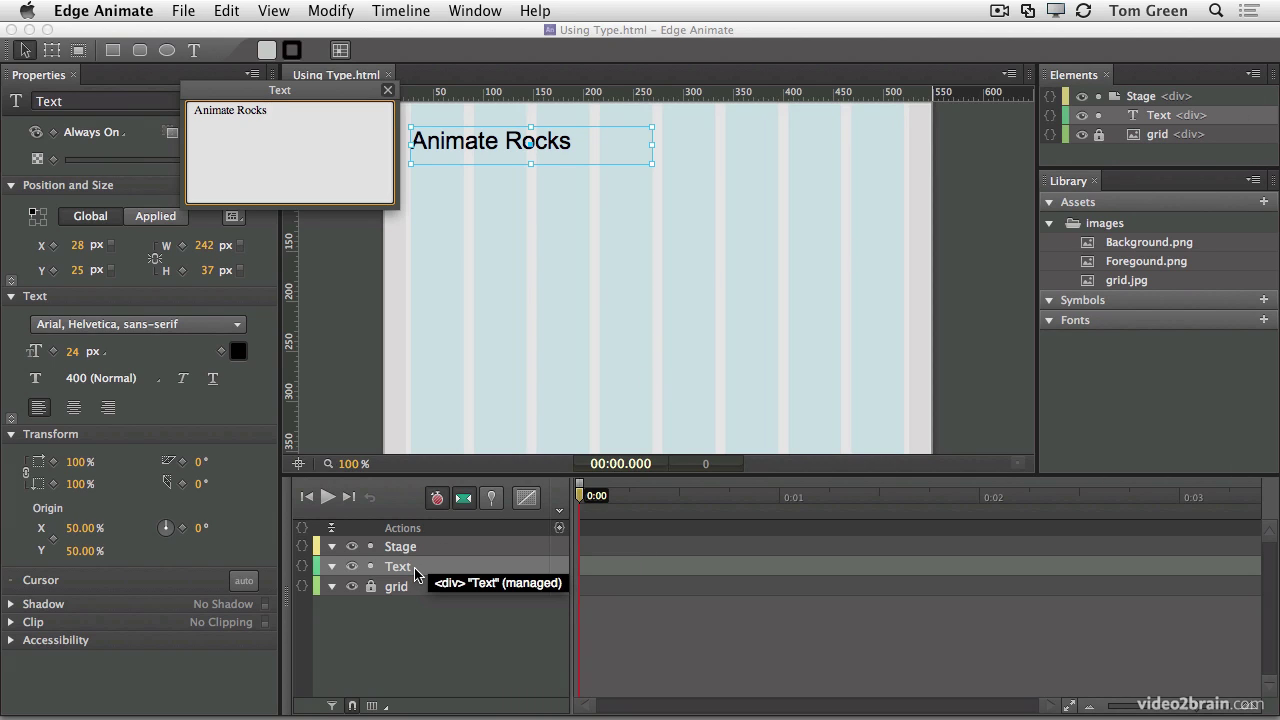
Rename the heading's text element as Head.
click(1167, 119)
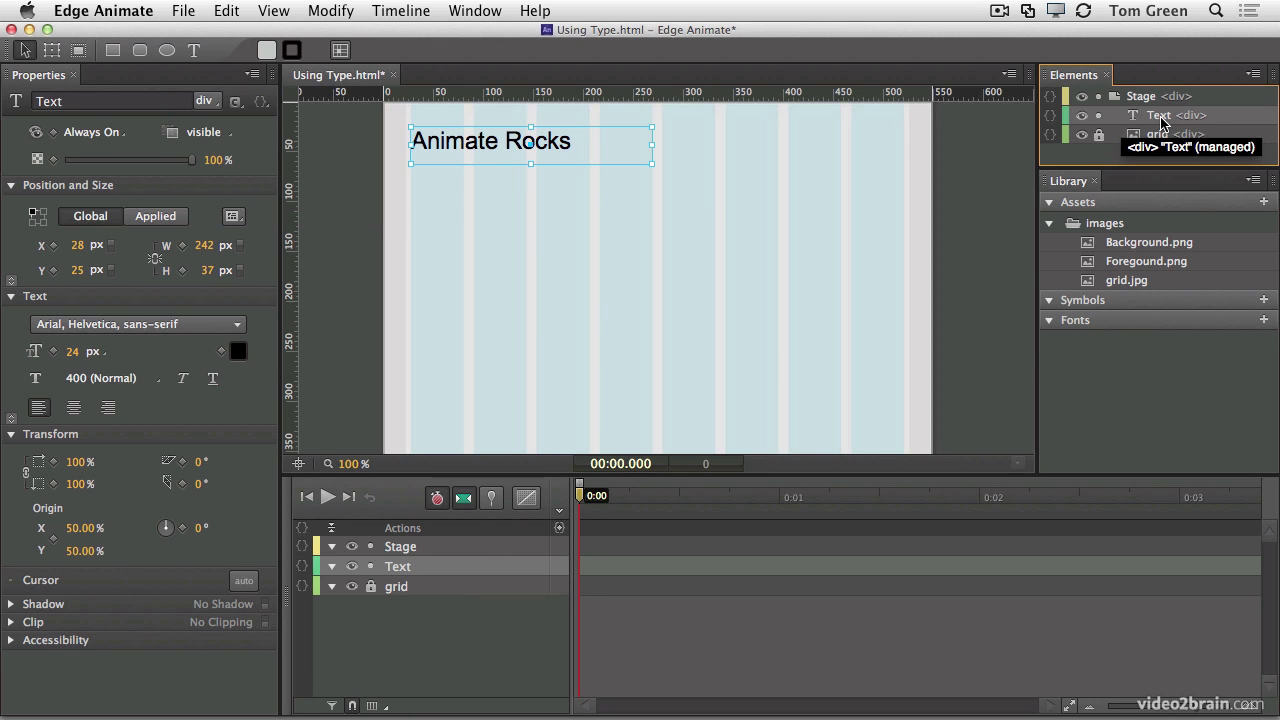
double_click(1152, 117)
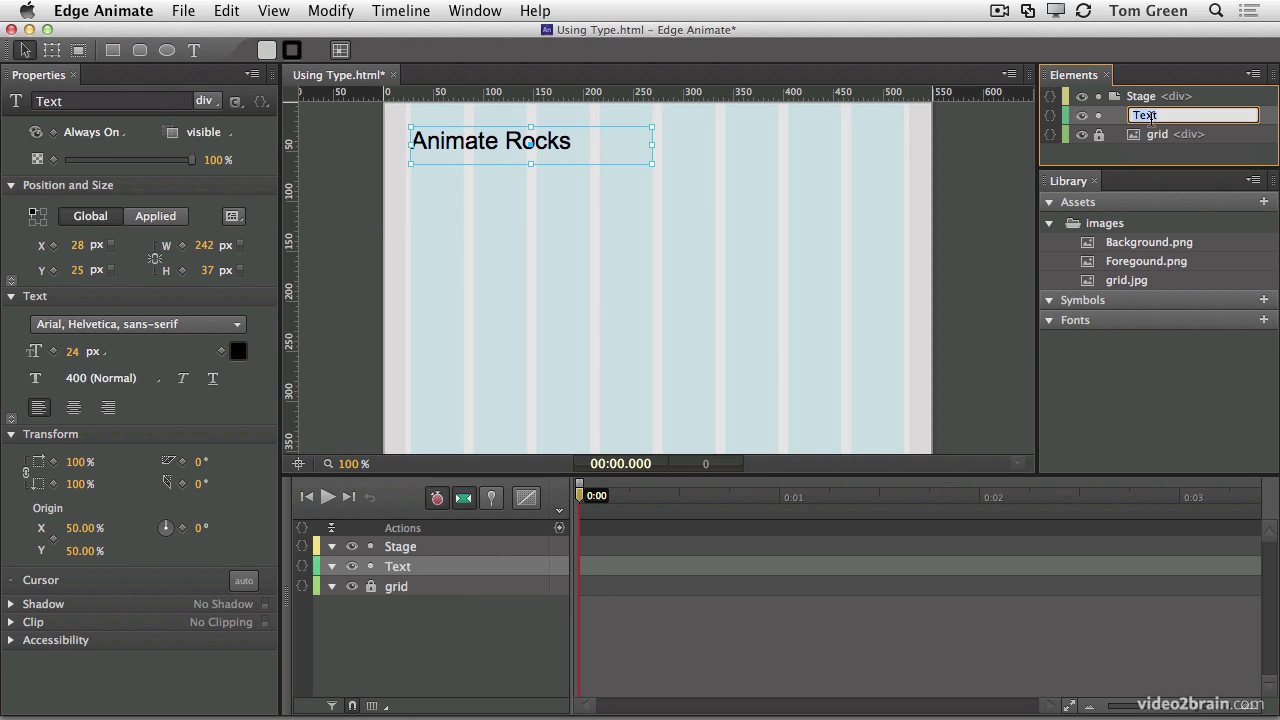
text(Head)
click(951, 177)
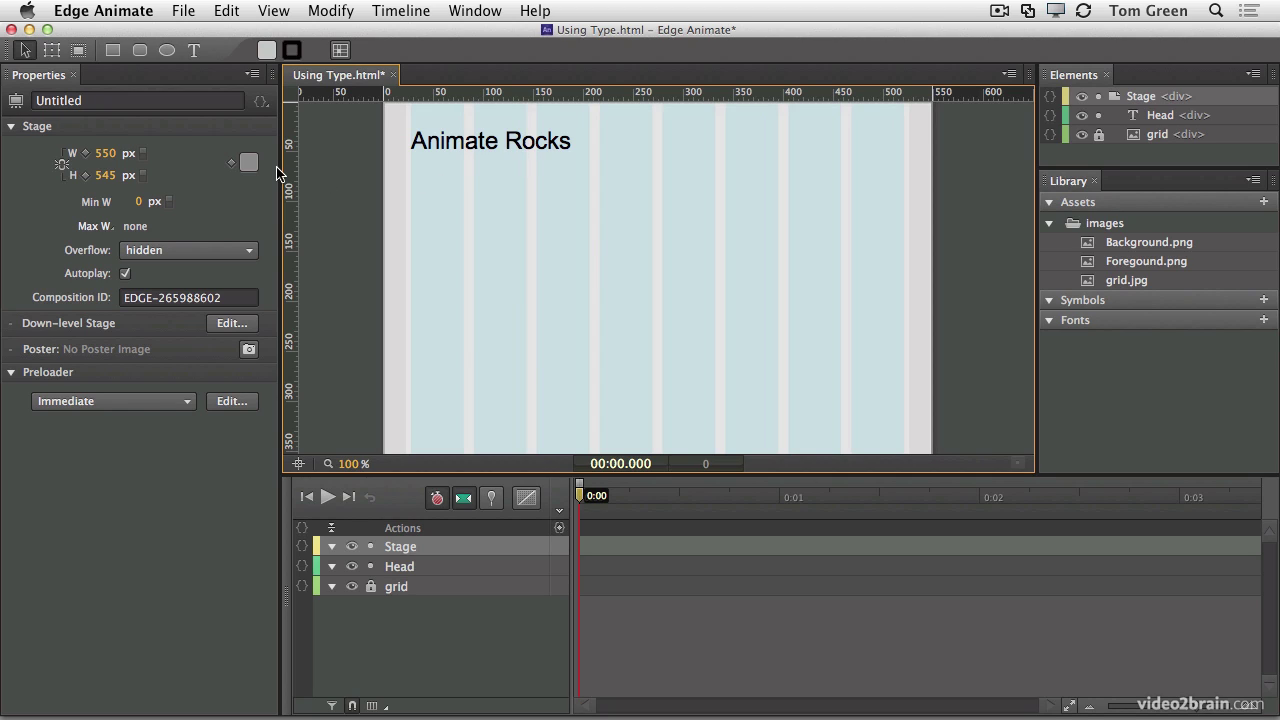
Switch to TextEdit, copy both Lorem ipsum paragraphs from the Lorem document and close it.
click(193, 57)
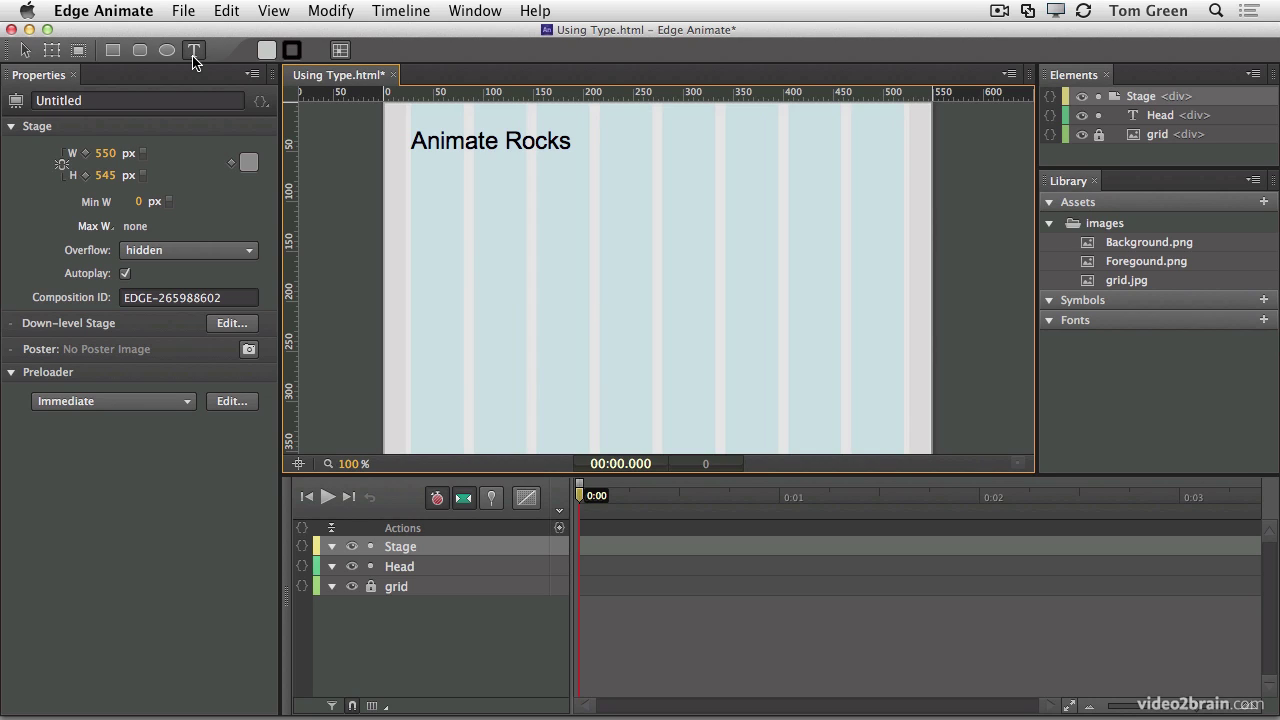
key(super+Tab)
key(super+Tab)
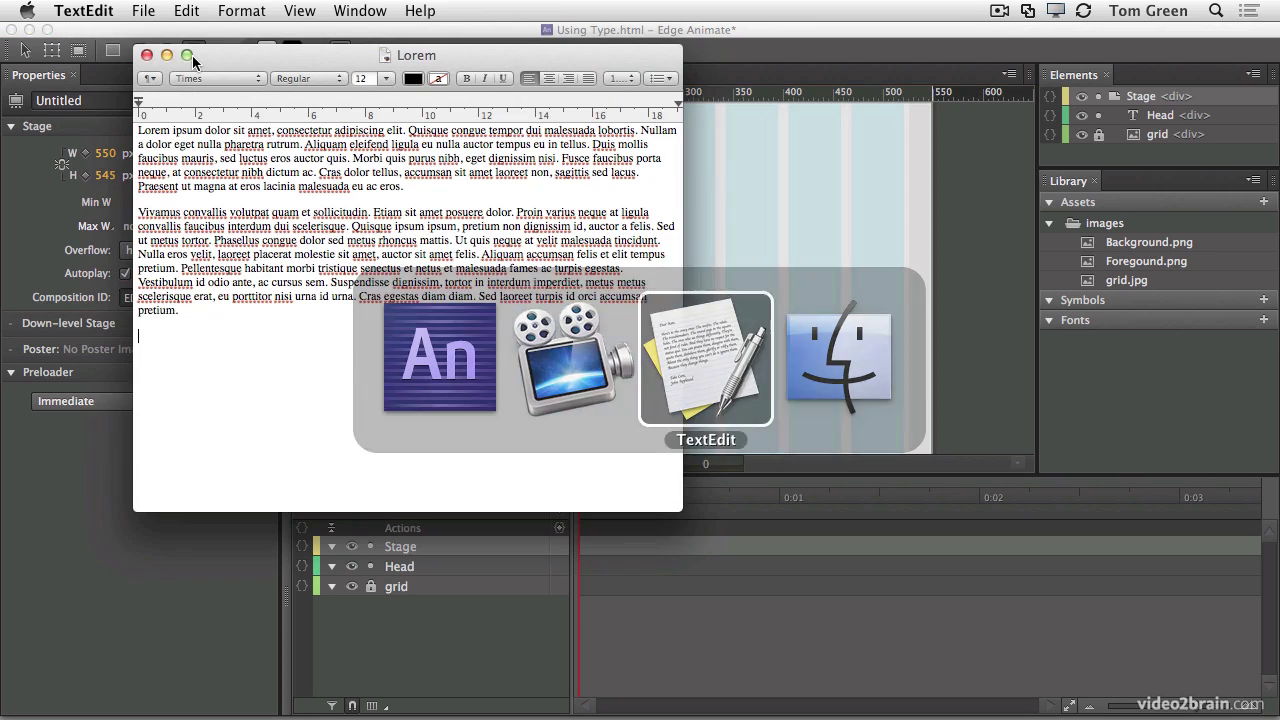
drag(189, 311, 128, 128)
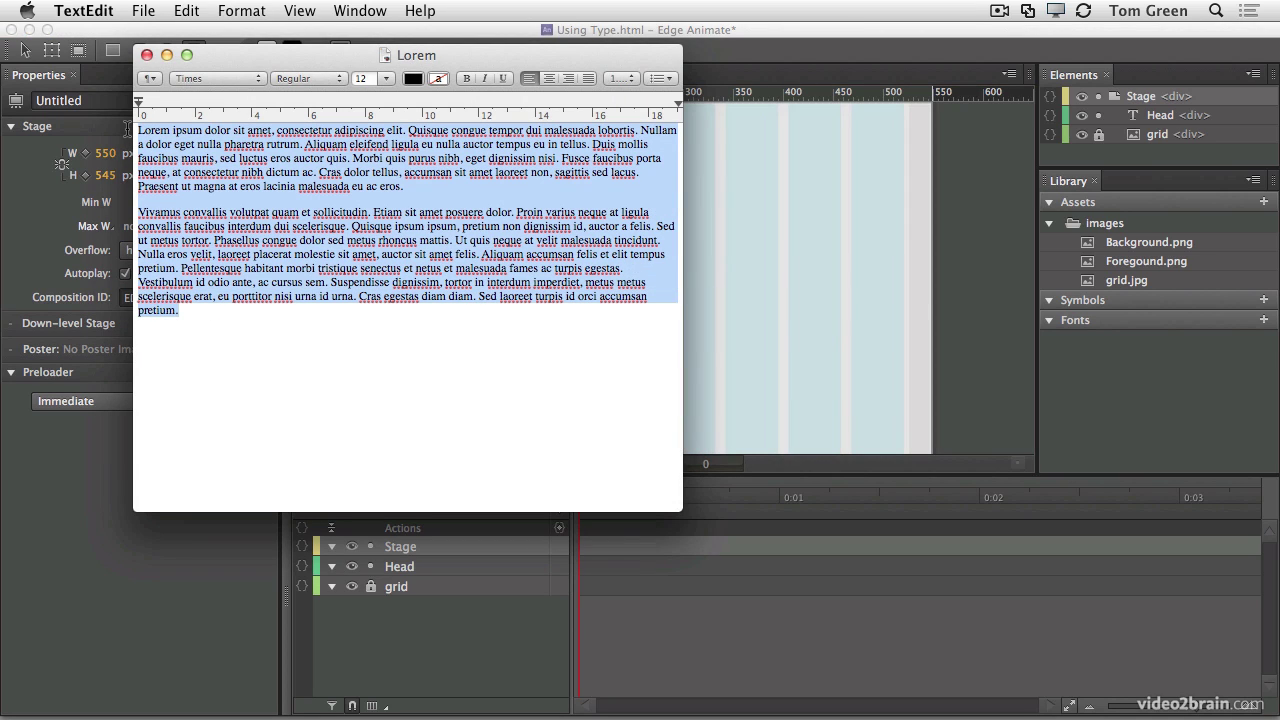
click(146, 55)
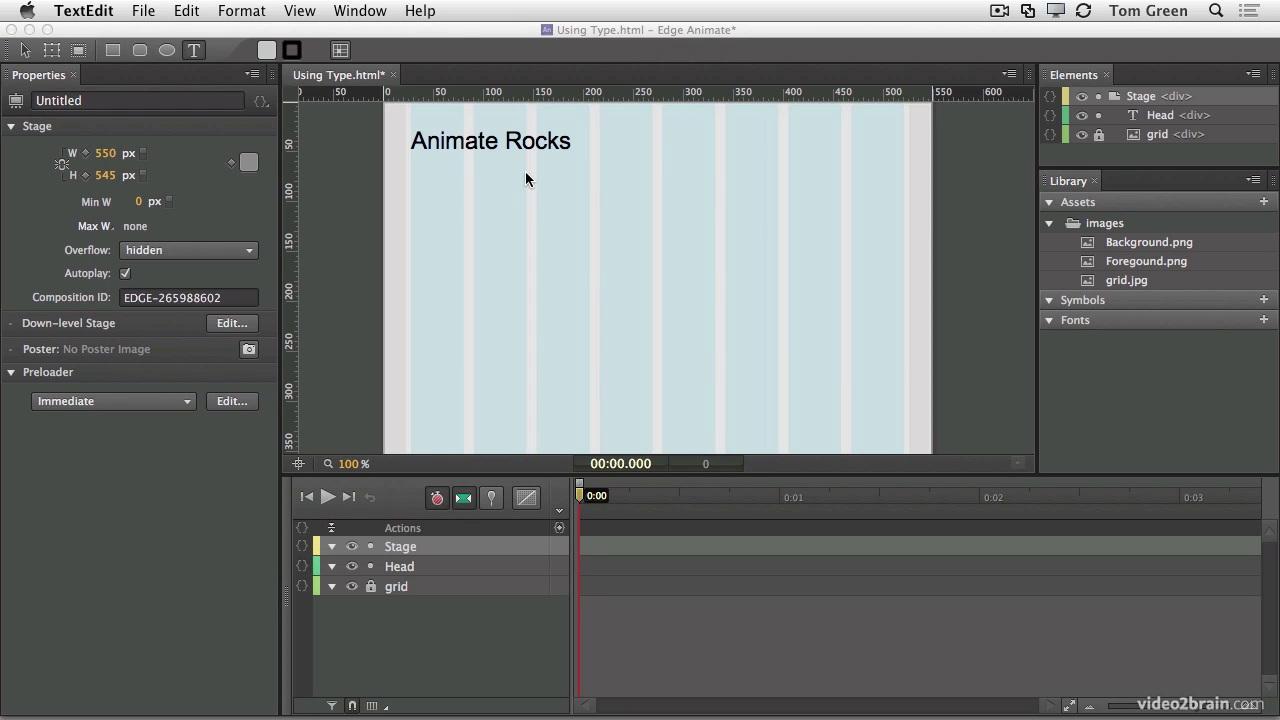
Create a text box about 242 × 236 px below the Animate Rocks heading and paste the copied Lorem ipsum text into it.
click(195, 51)
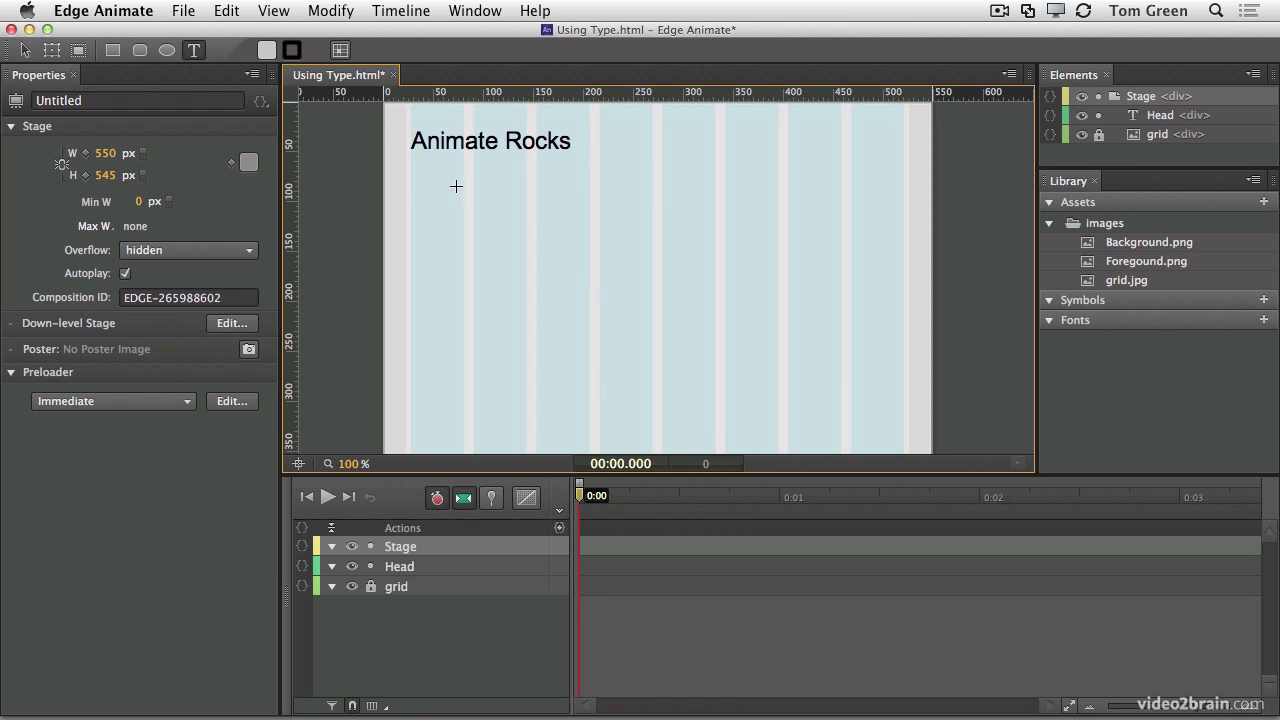
drag(412, 174, 646, 410)
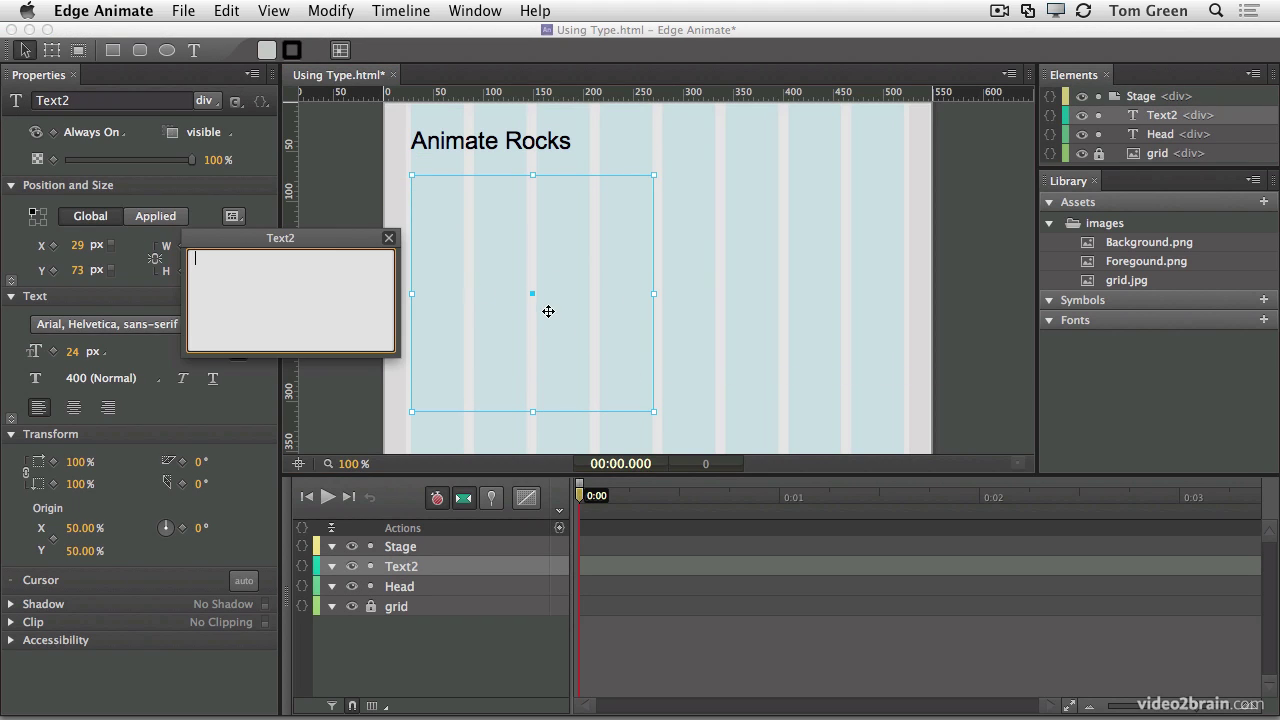
key(super+v)
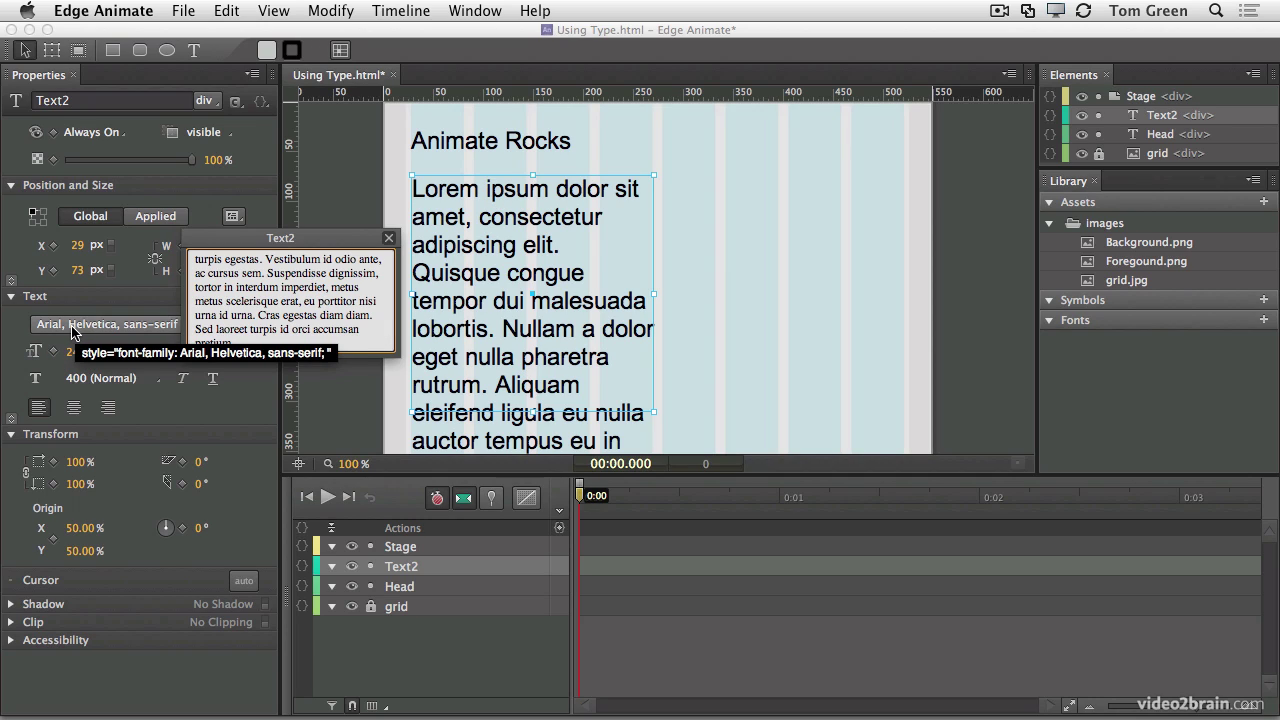
key(Escape)
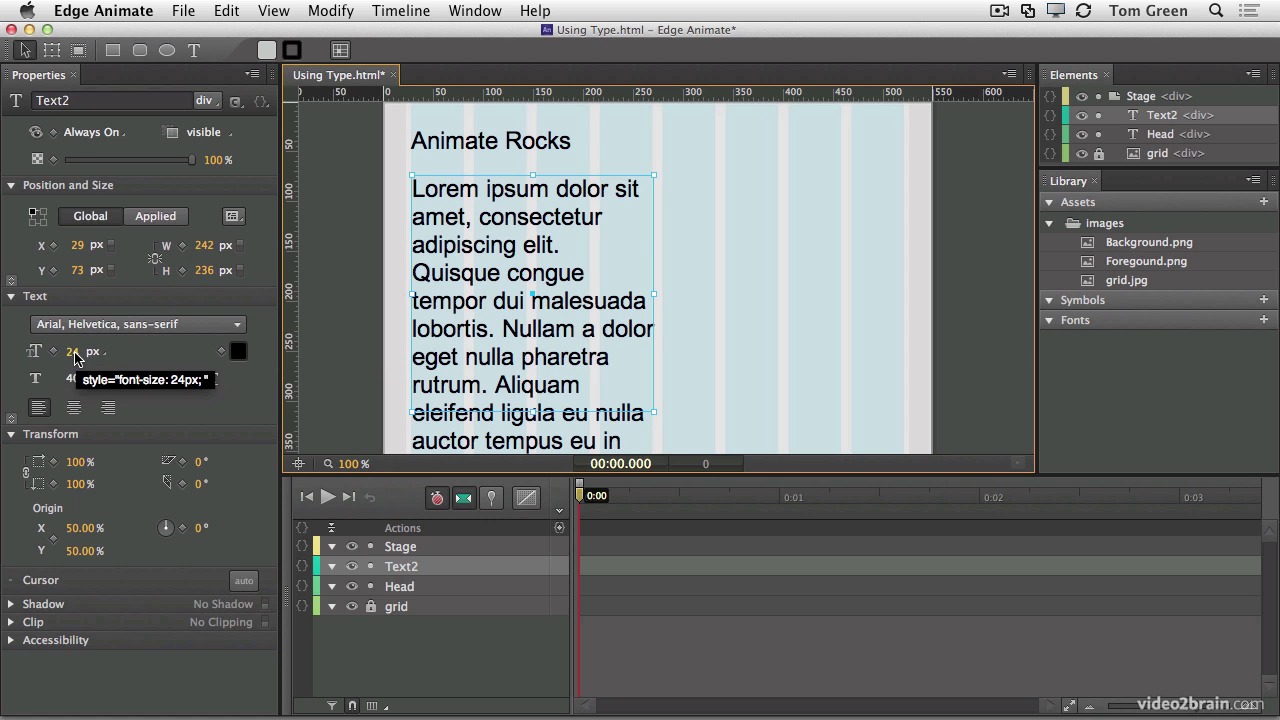
Reduce the Lorem ipsum text's font size to 13 px and check how far it overflows its box.
drag(74, 352, 58, 351)
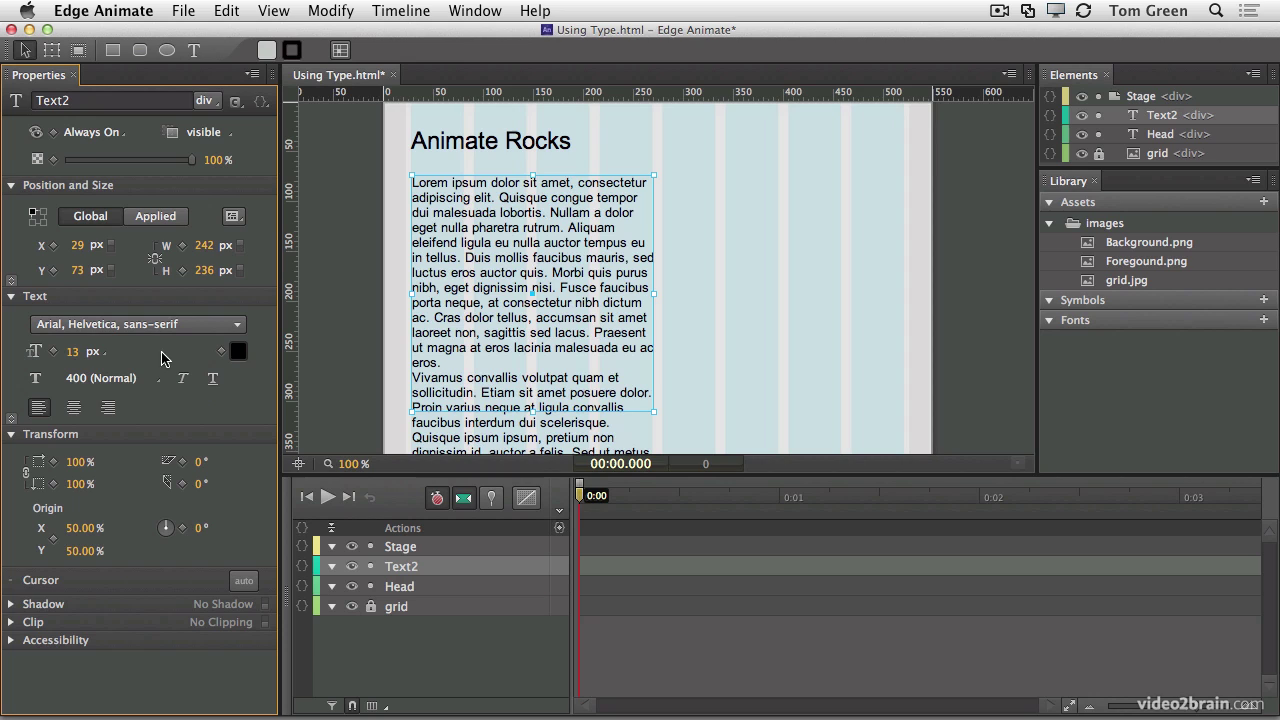
scroll(578, 332, down, 5)
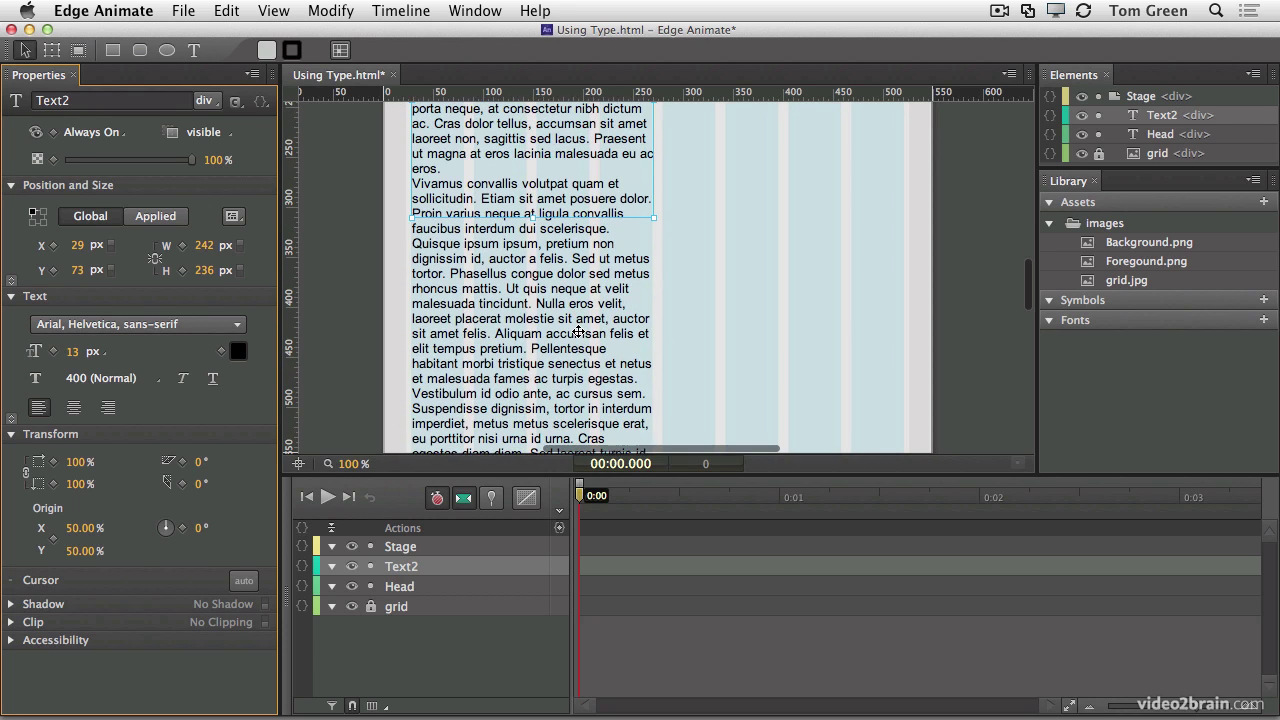
scroll(578, 332, down, 5)
scroll(578, 332, up, 6)
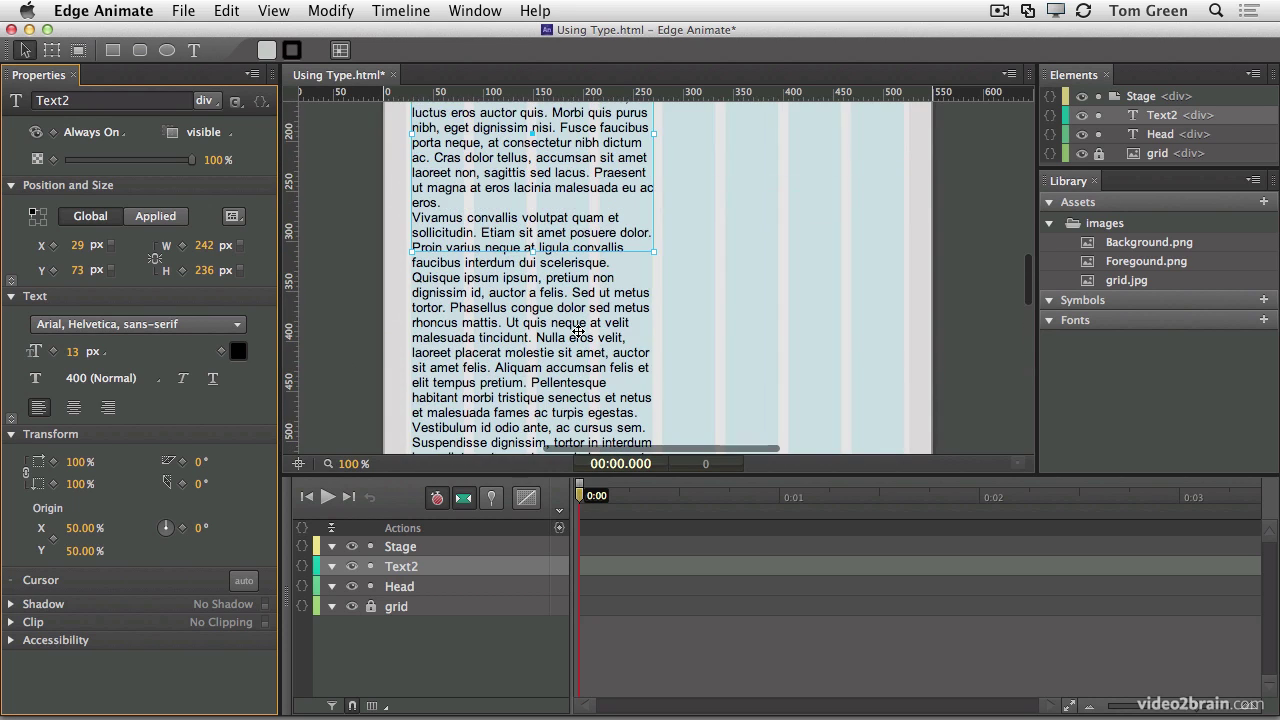
scroll(578, 332, up, 4)
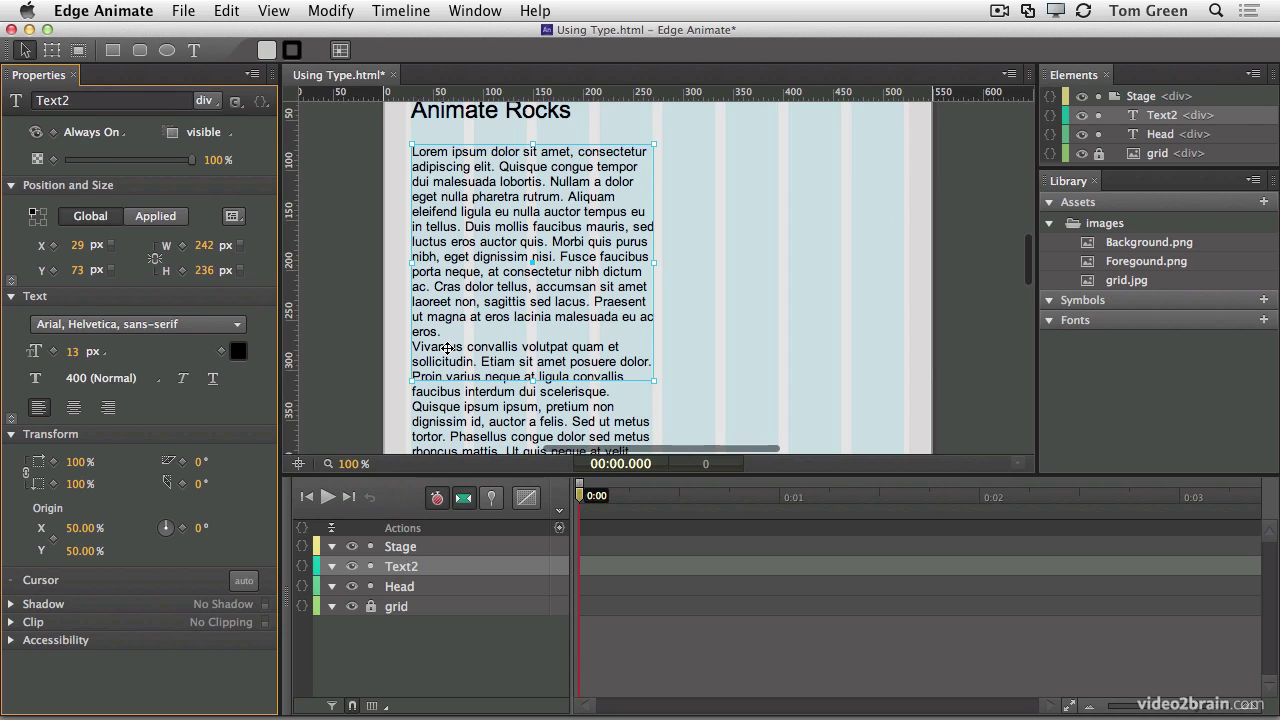
Insert a blank line before the paragraph beginning "Vivamus convallis" in the Lorem ipsum text.
double_click(510, 242)
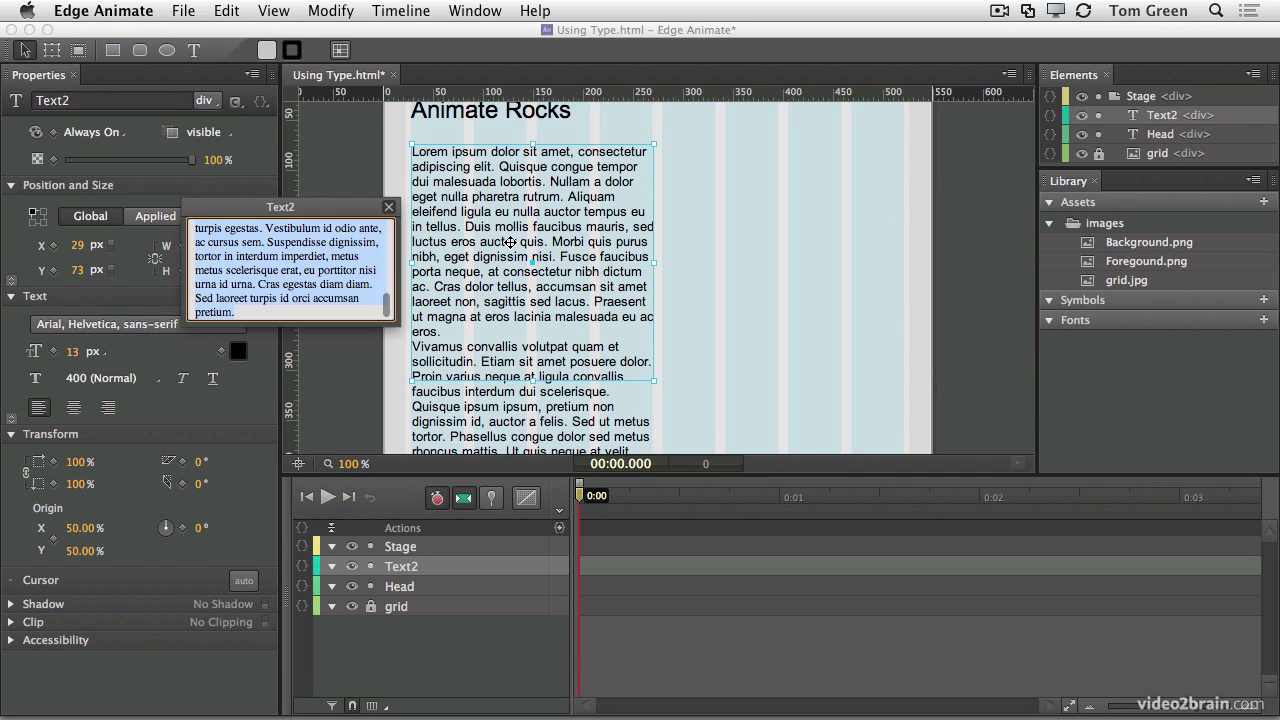
scroll(240, 275, up, 5)
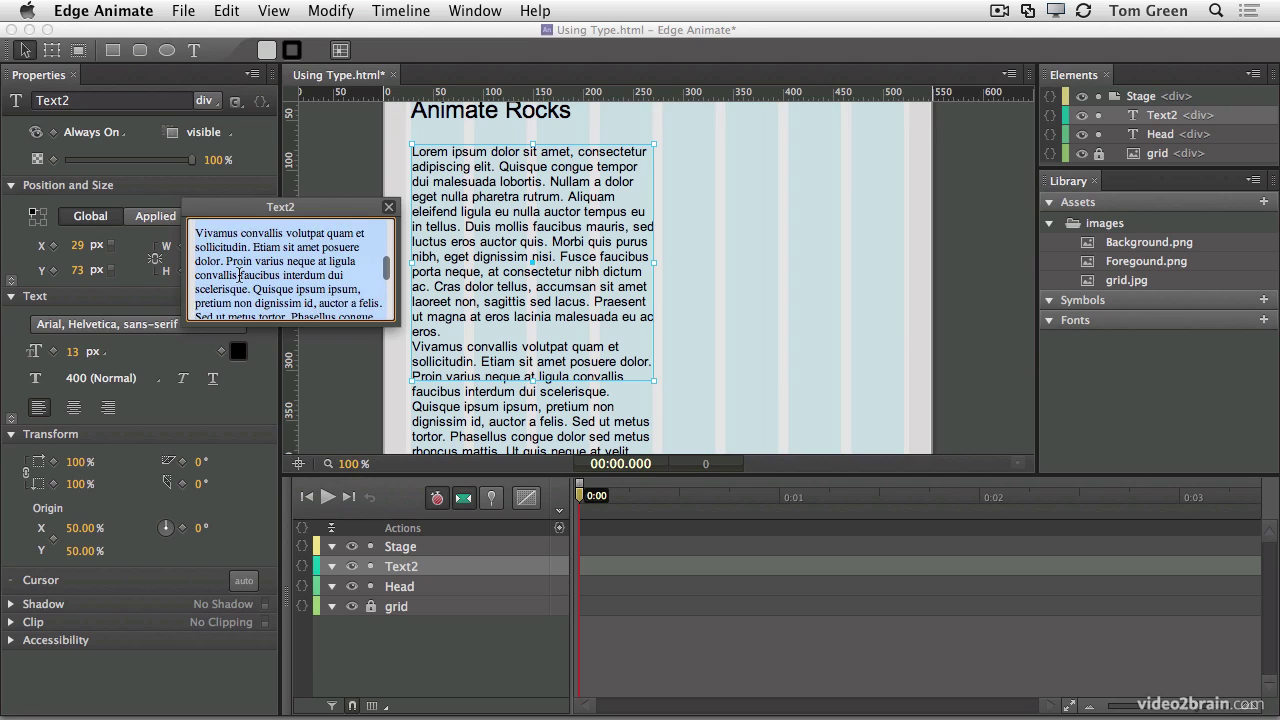
scroll(240, 275, up, 3)
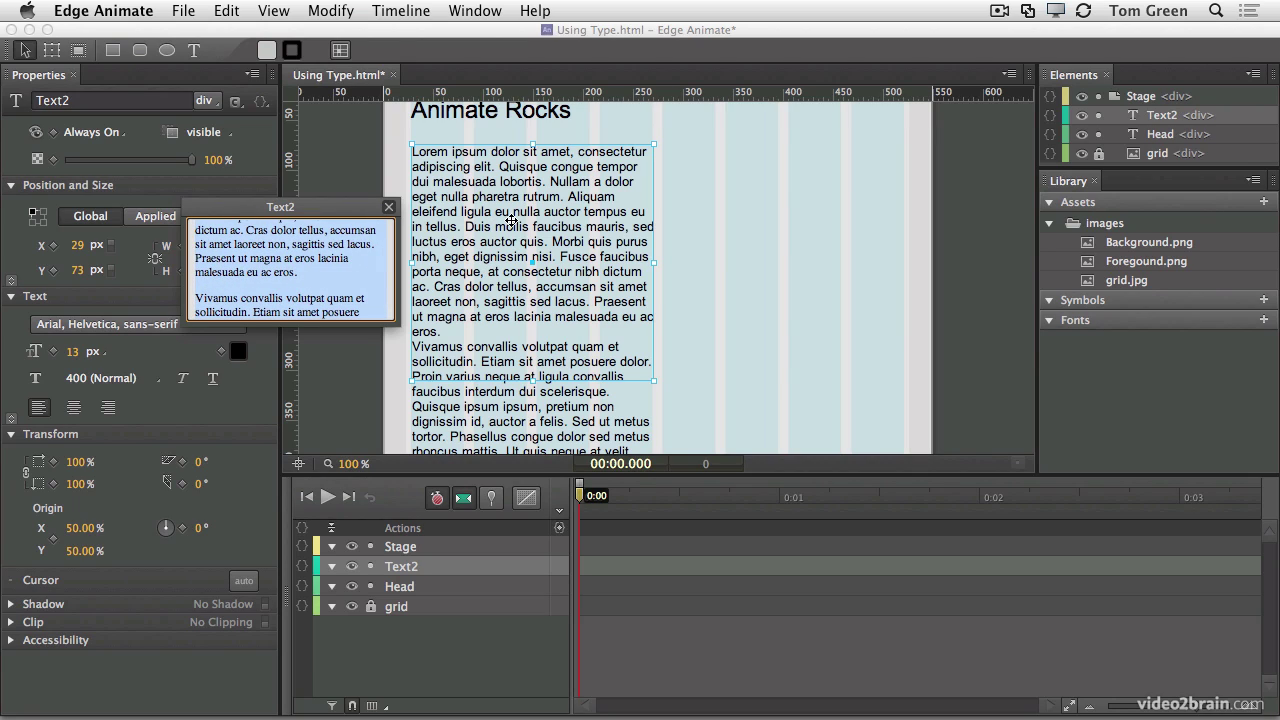
click(389, 207)
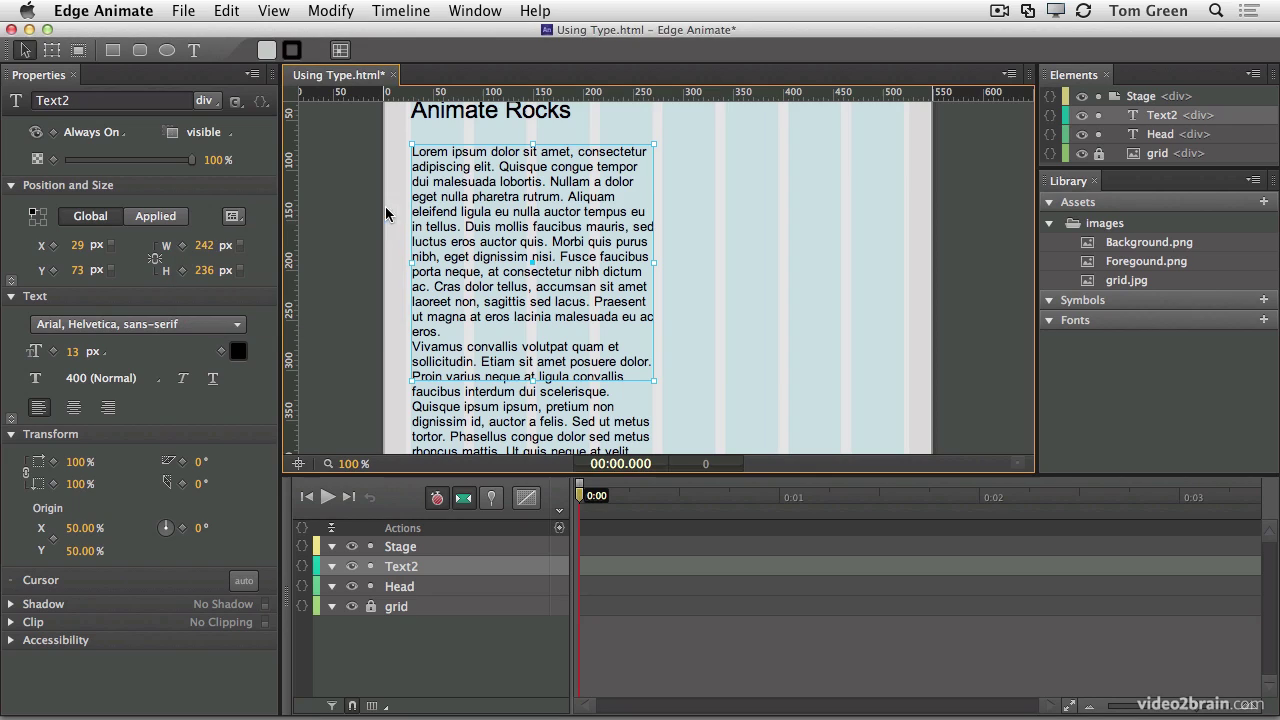
double_click(558, 218)
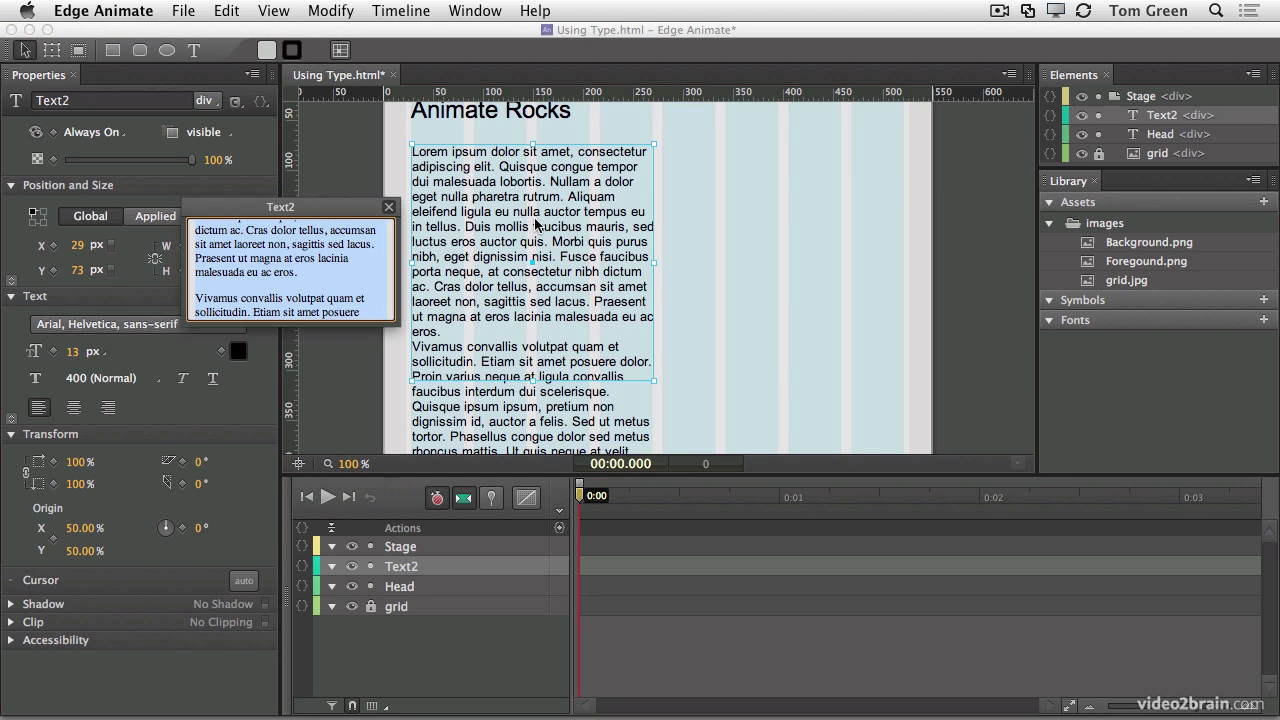
click(196, 297)
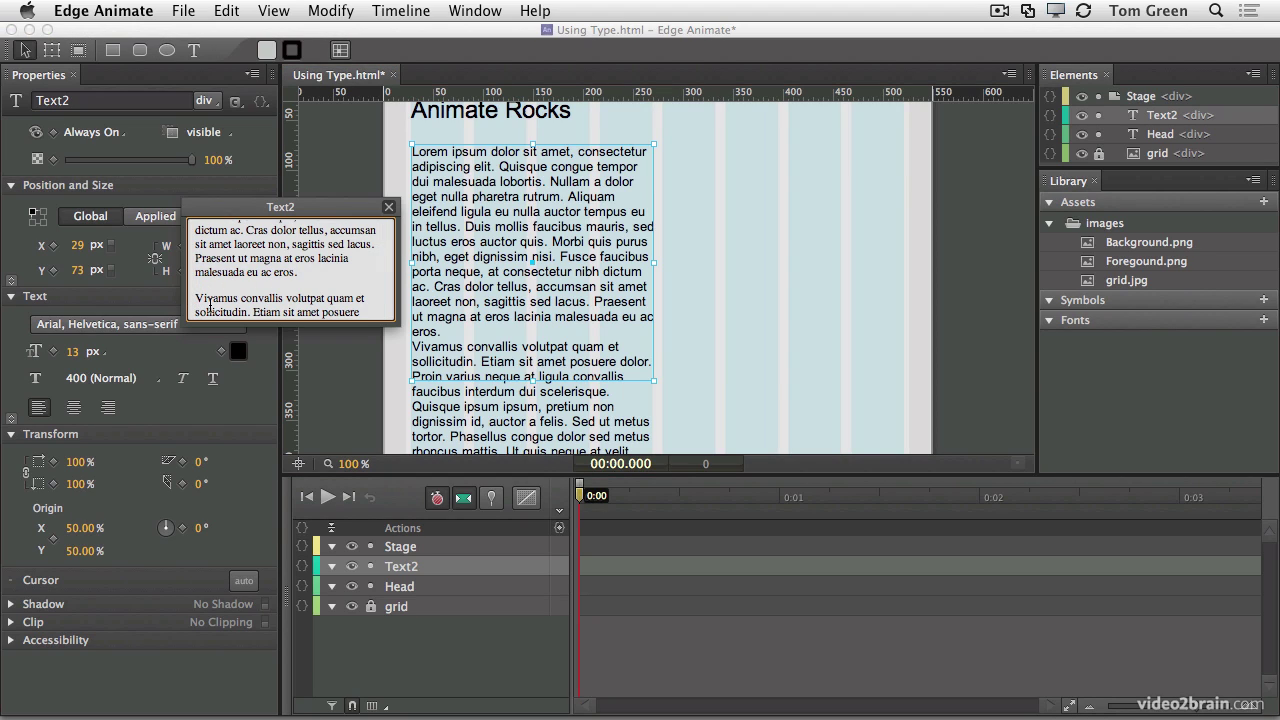
key(Return)
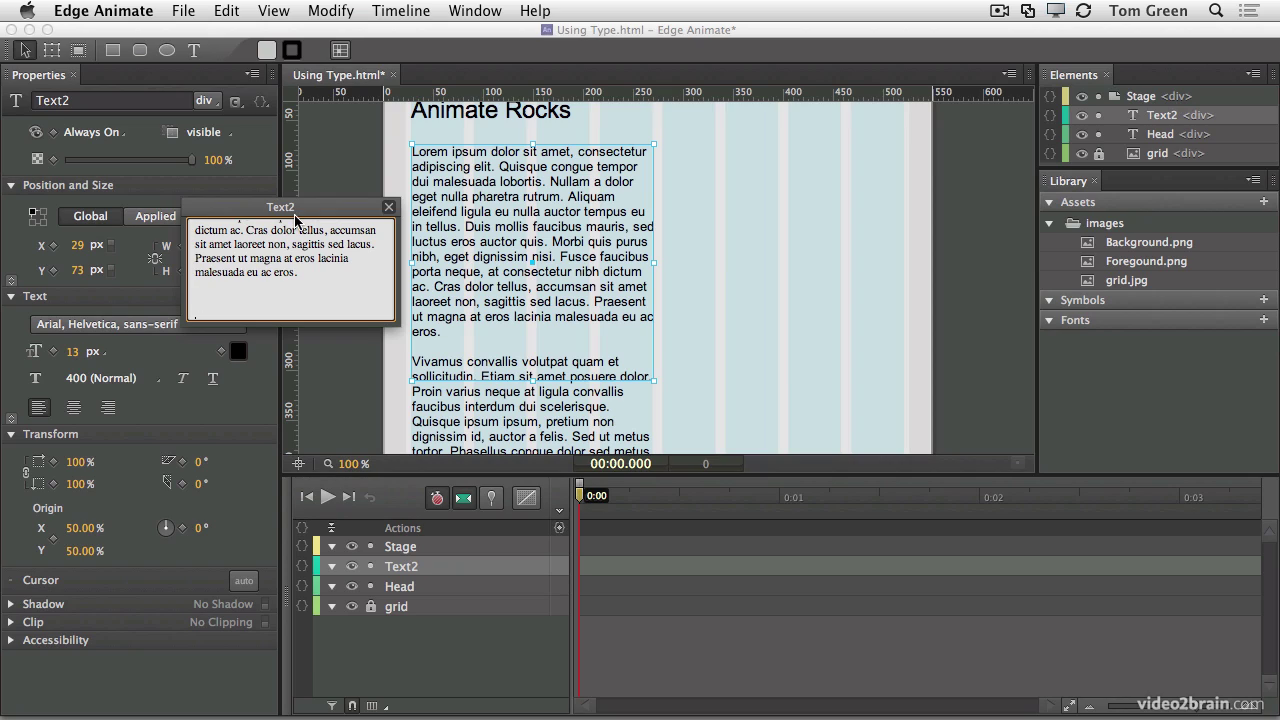
click(390, 208)
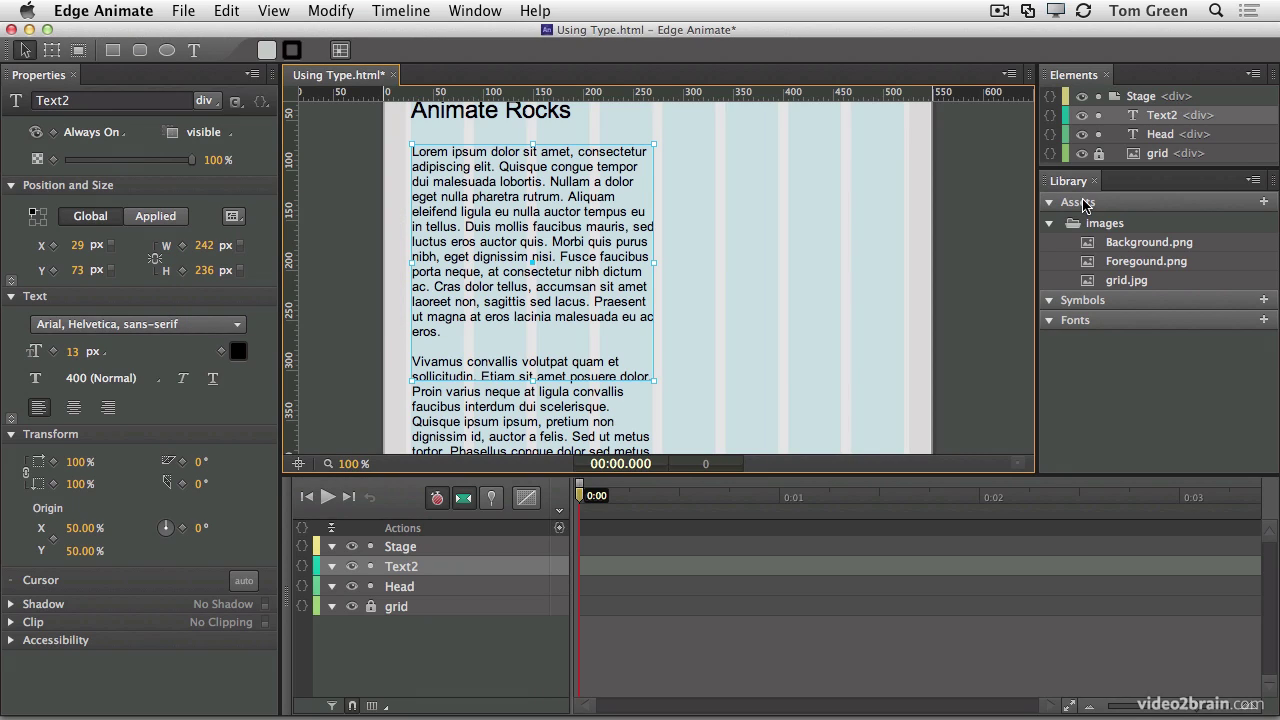
Rename the Lorem ipsum text element as Body.
double_click(1168, 118)
text(B)
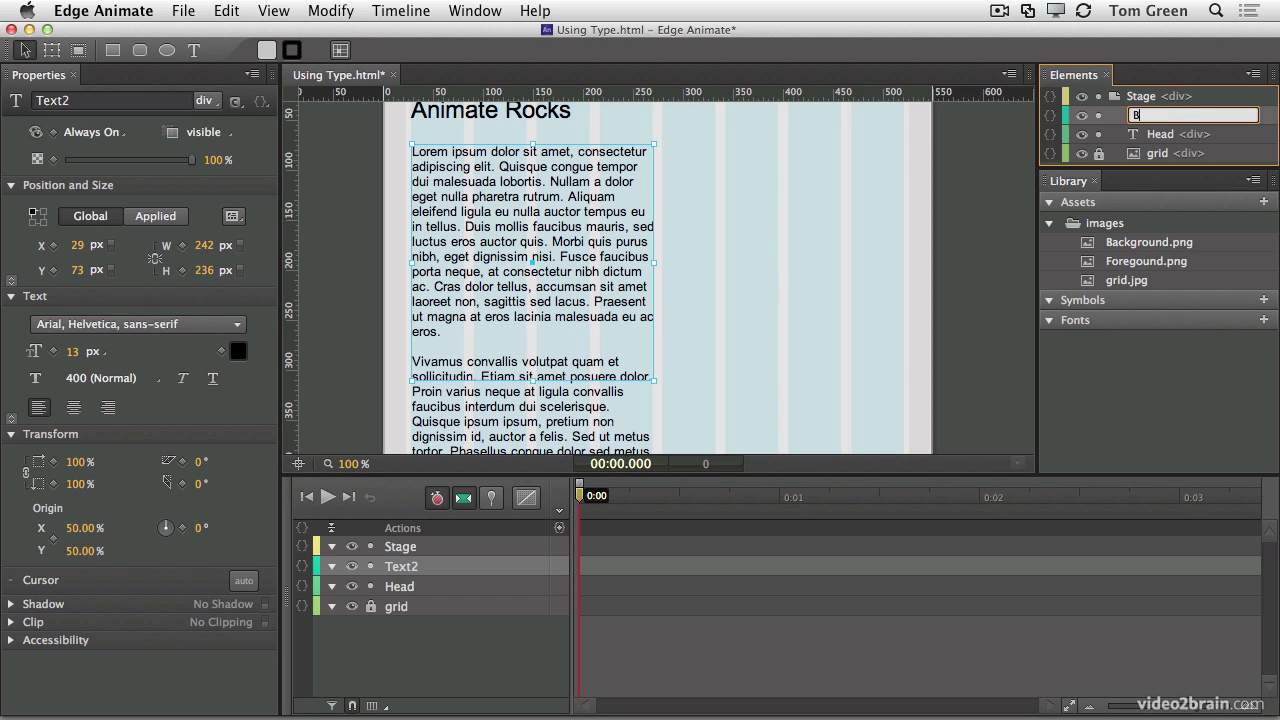
text(ody)
click(789, 286)
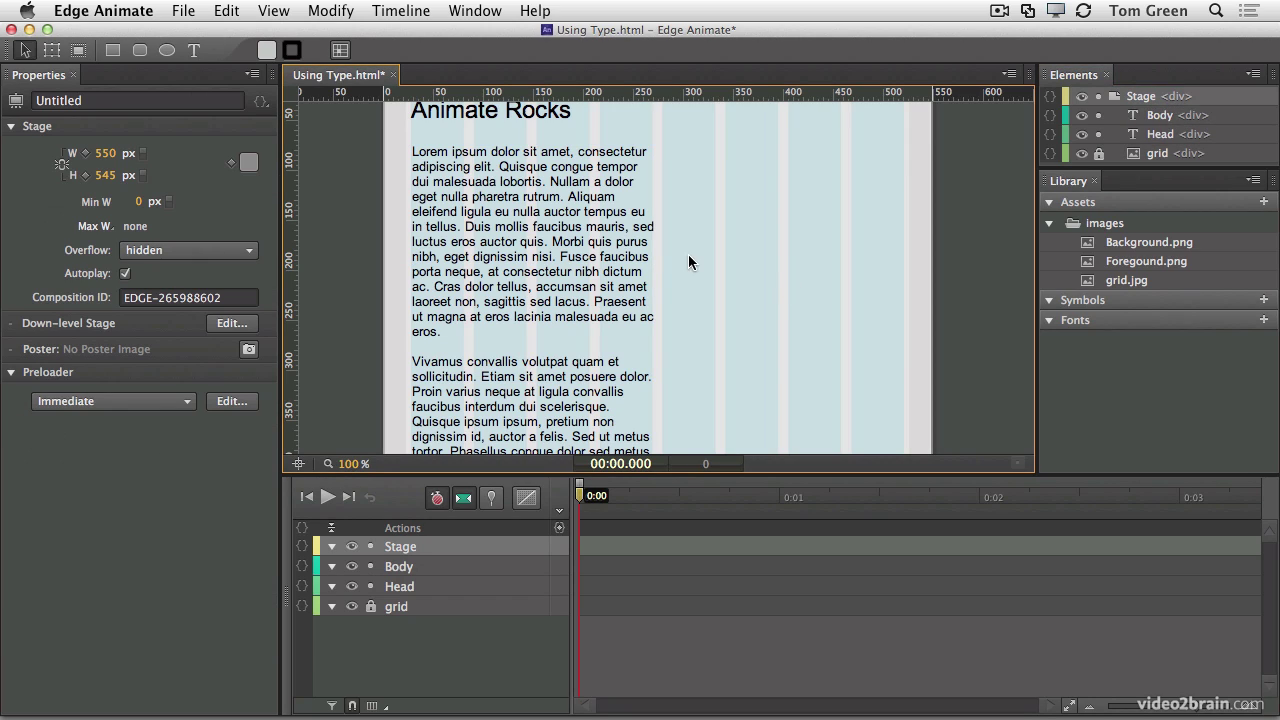
Set the Body text's font size to 10 px.
click(554, 270)
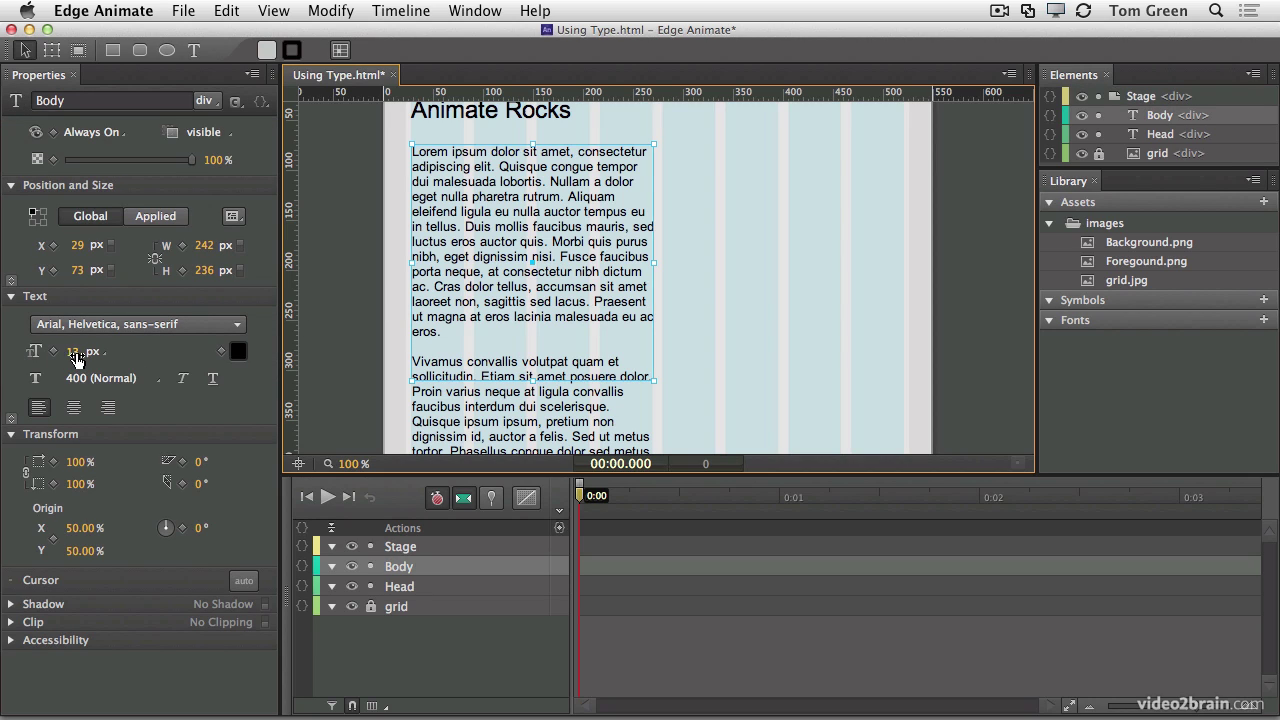
drag(84, 357, 80, 362)
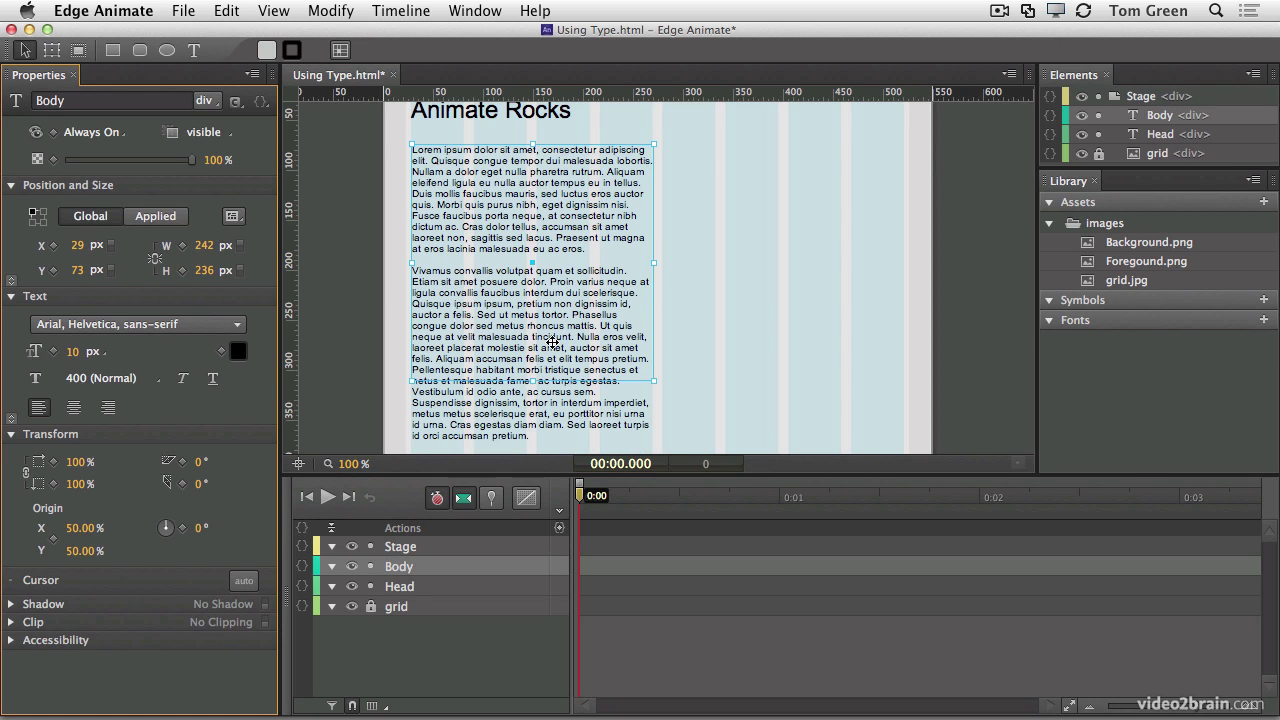
Resize the Body text box to about 240 × 300 px and move it to about X 28, Y 62 under the heading.
click(654, 265)
drag(654, 265, 677, 300)
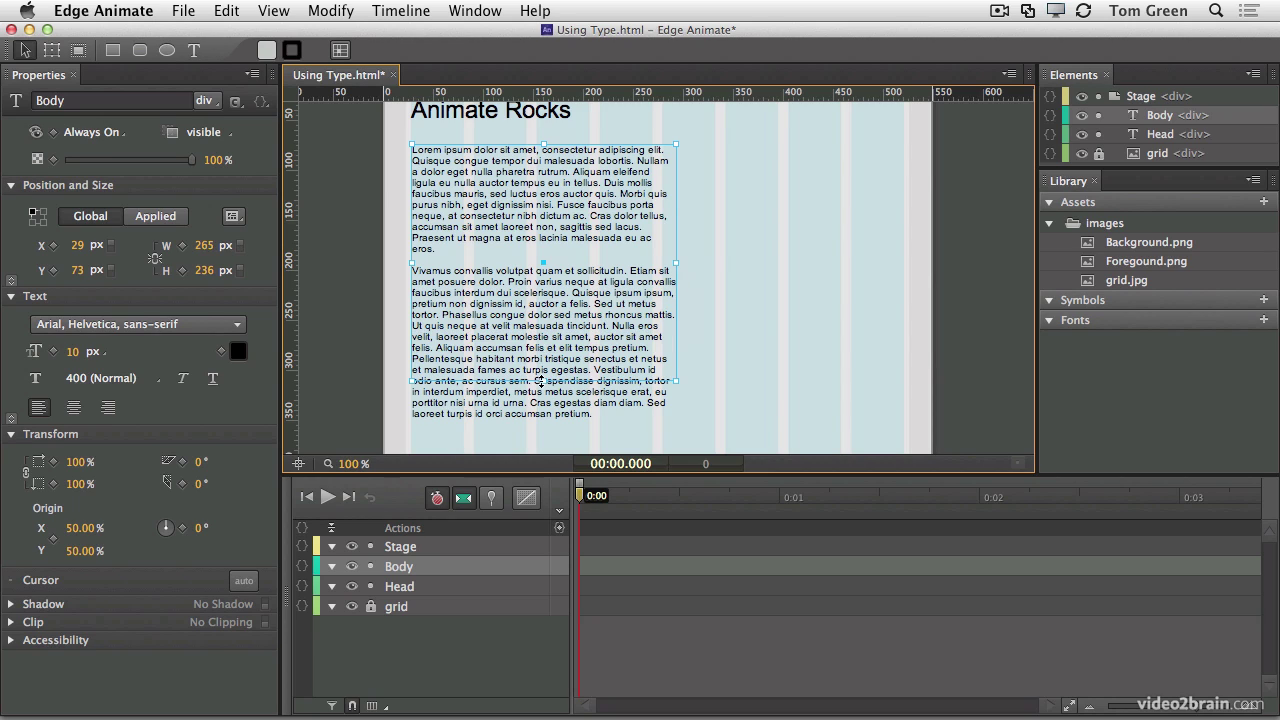
drag(677, 284, 651, 284)
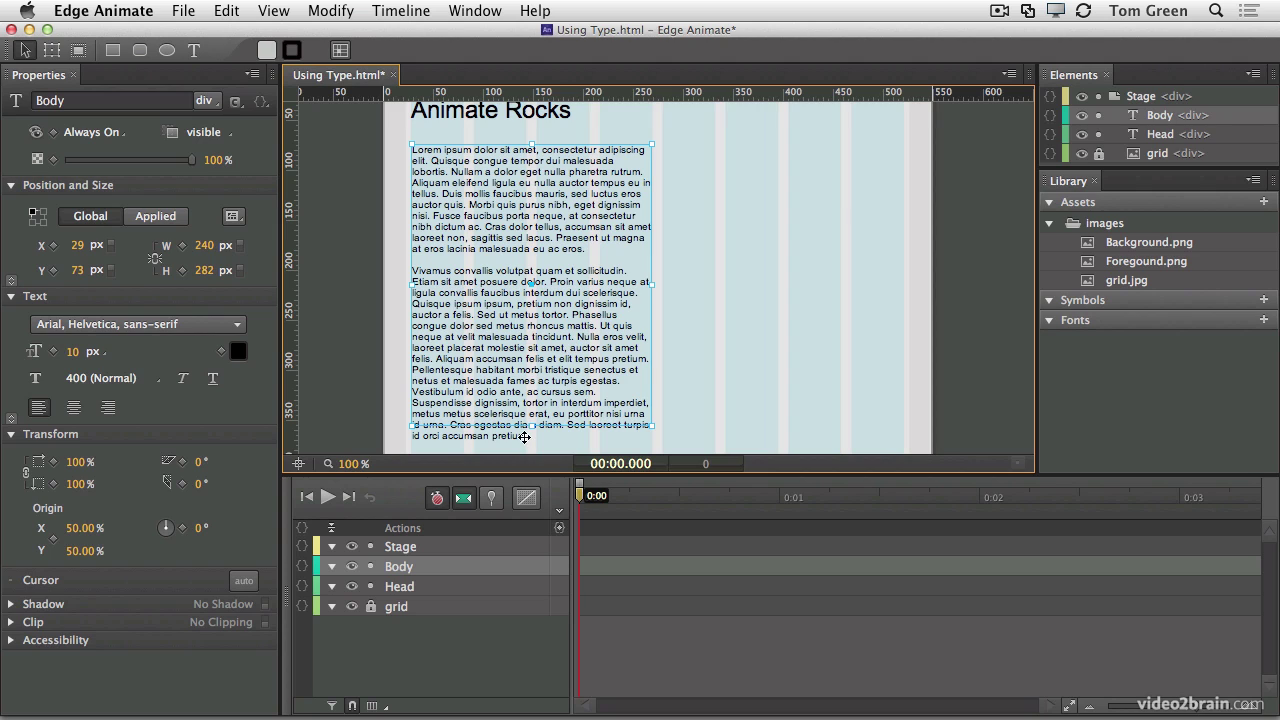
drag(533, 426, 533, 444)
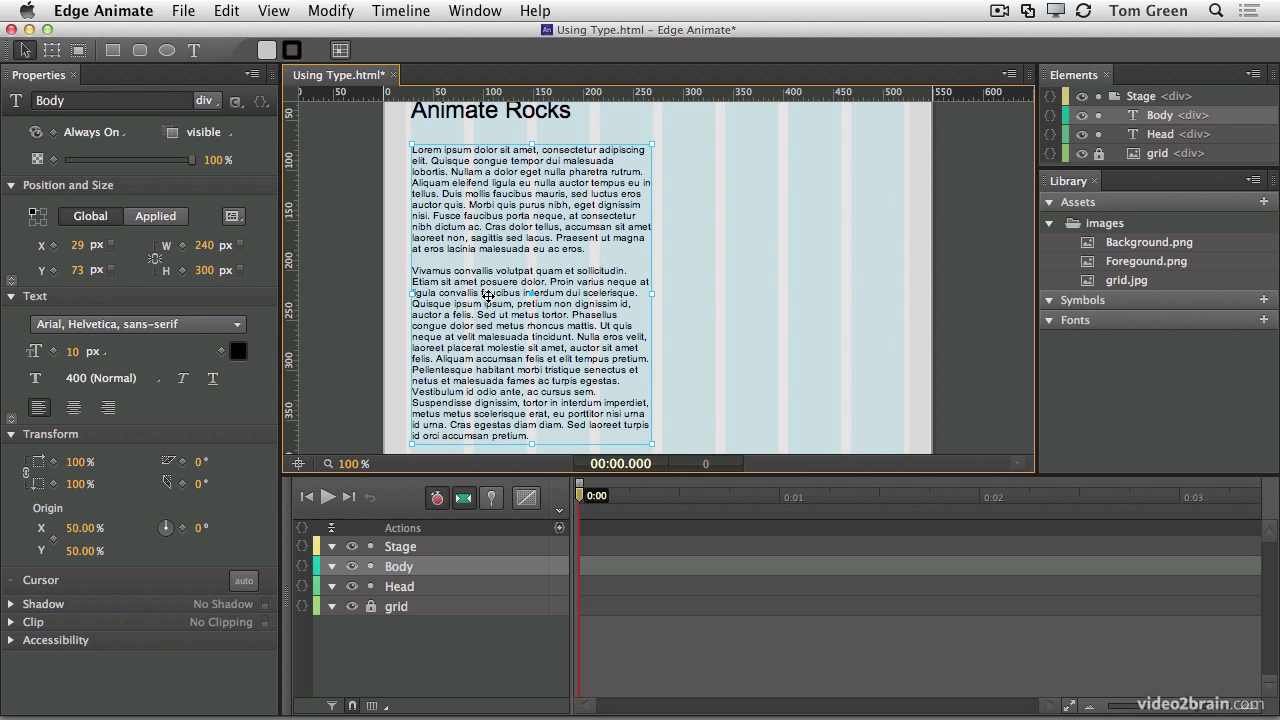
drag(488, 297, 540, 302)
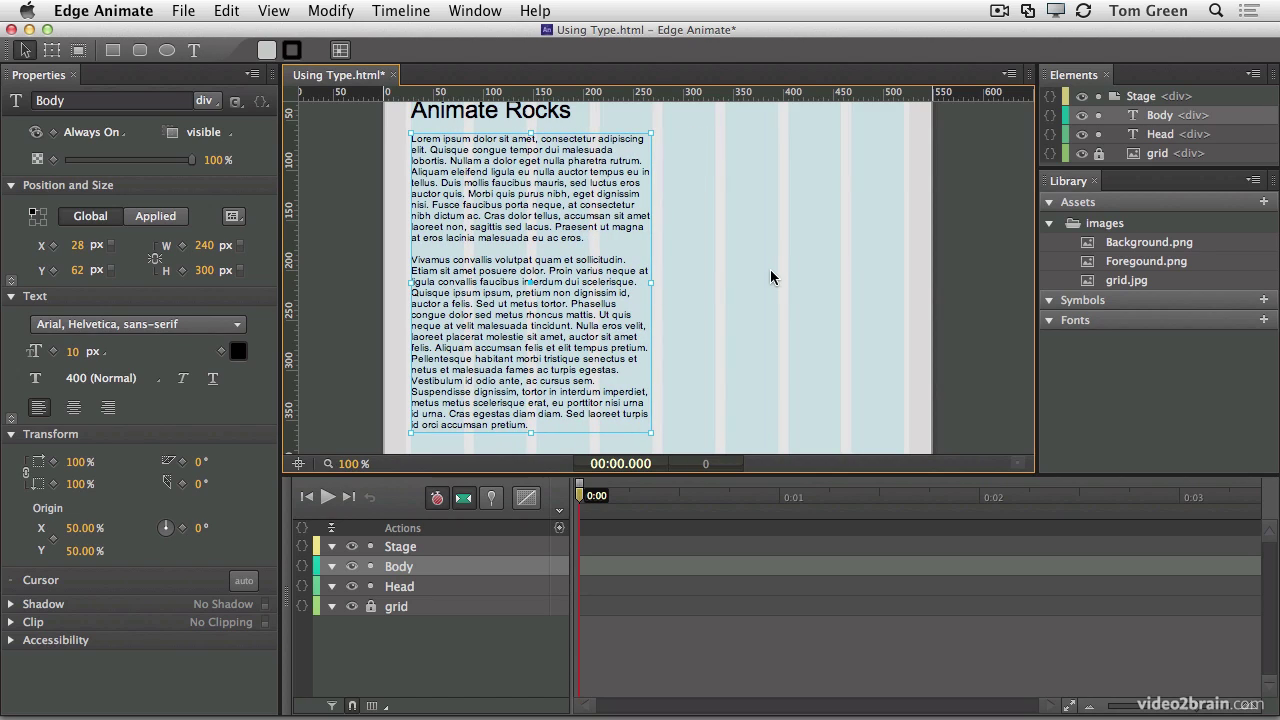
Copy the Body text from "Vestibulum id odio ante" to its end and remove that passage from the Body element.
double_click(563, 303)
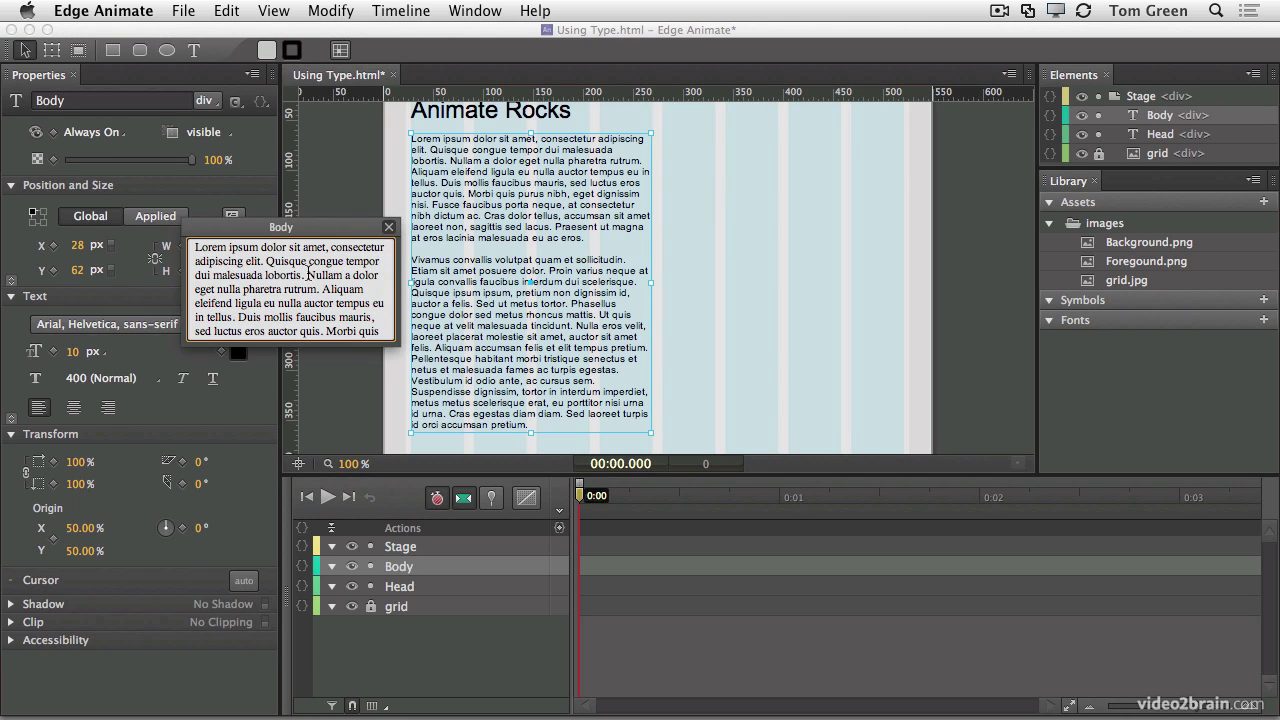
scroll(309, 272, down, 6)
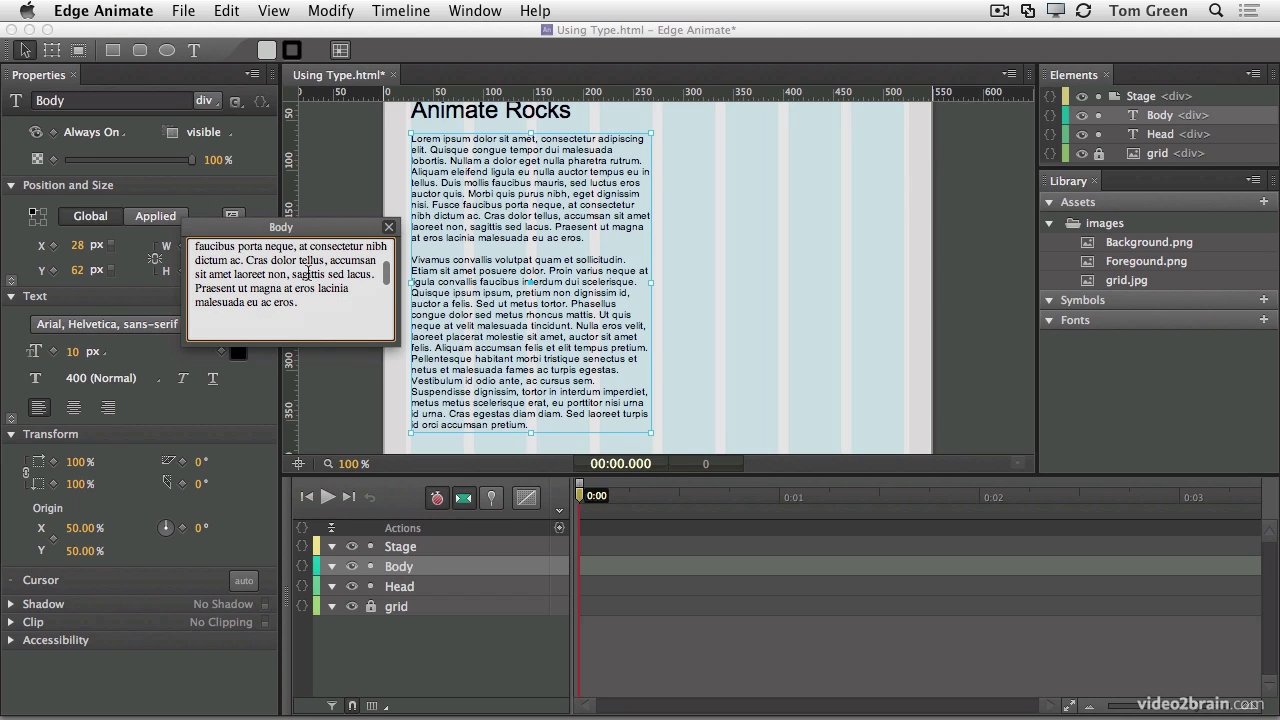
scroll(309, 272, down, 10)
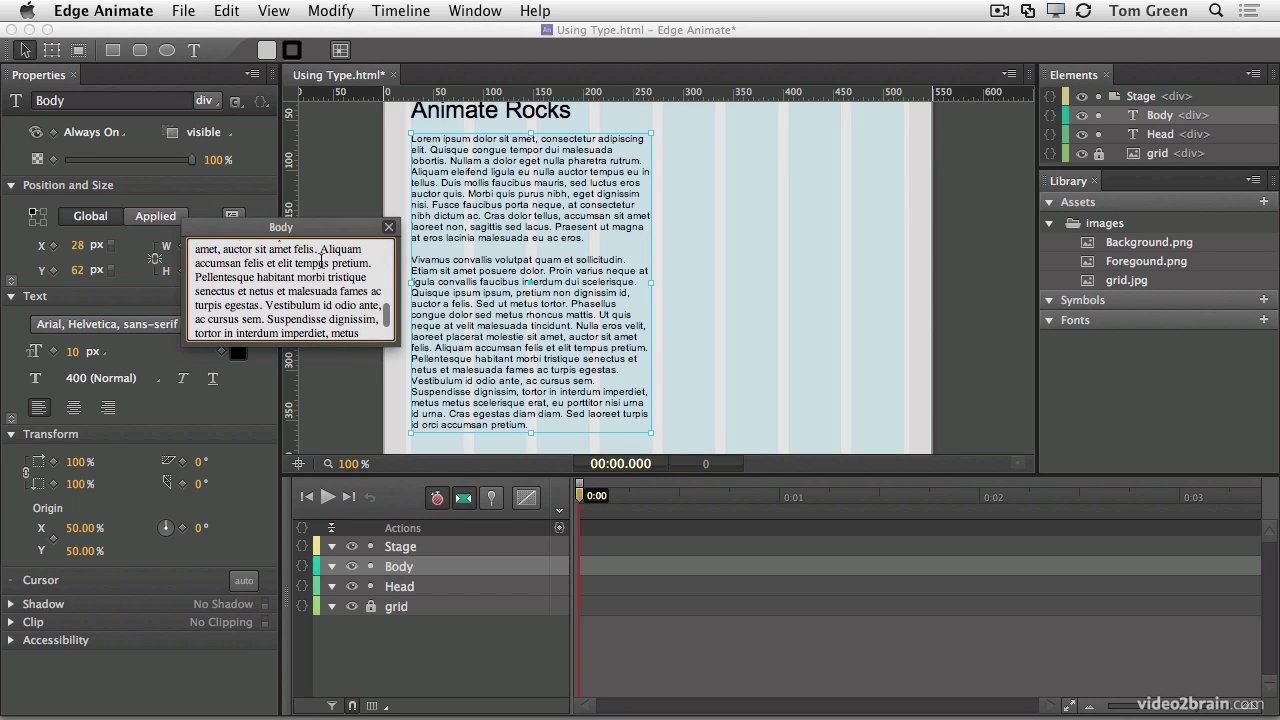
scroll(322, 262, down, 2)
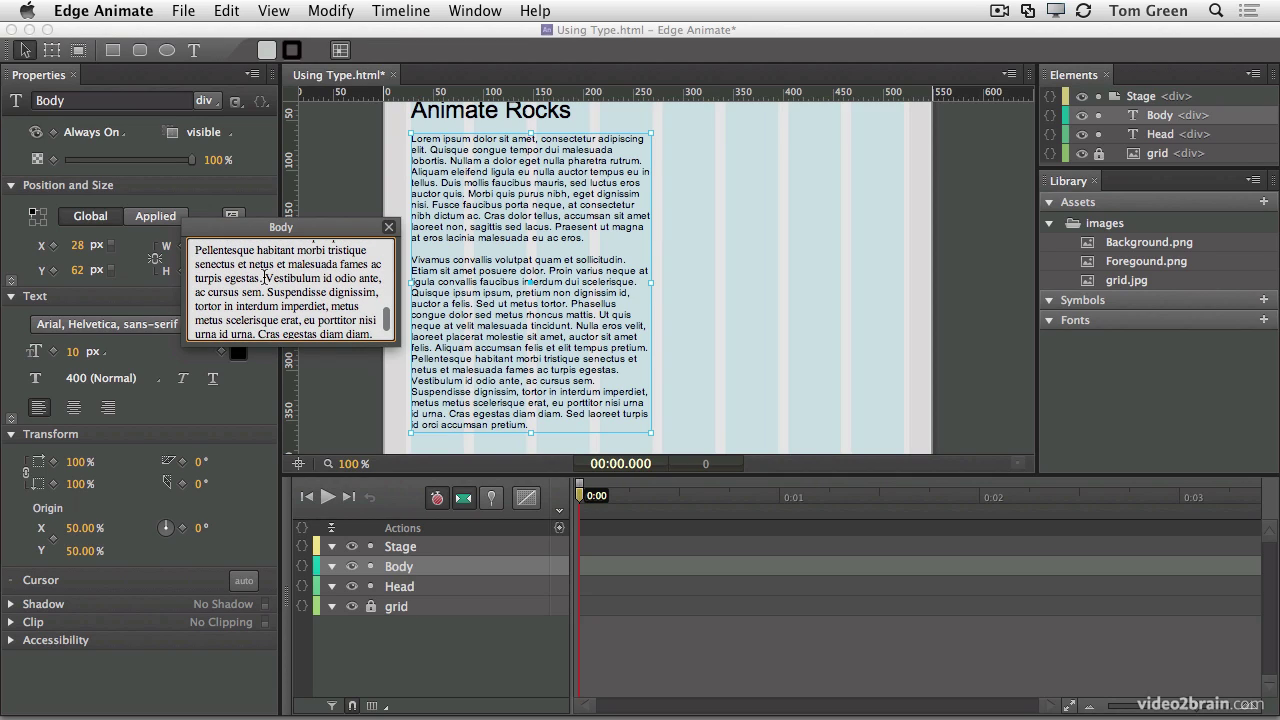
drag(265, 278, 266, 352)
key(super+c)
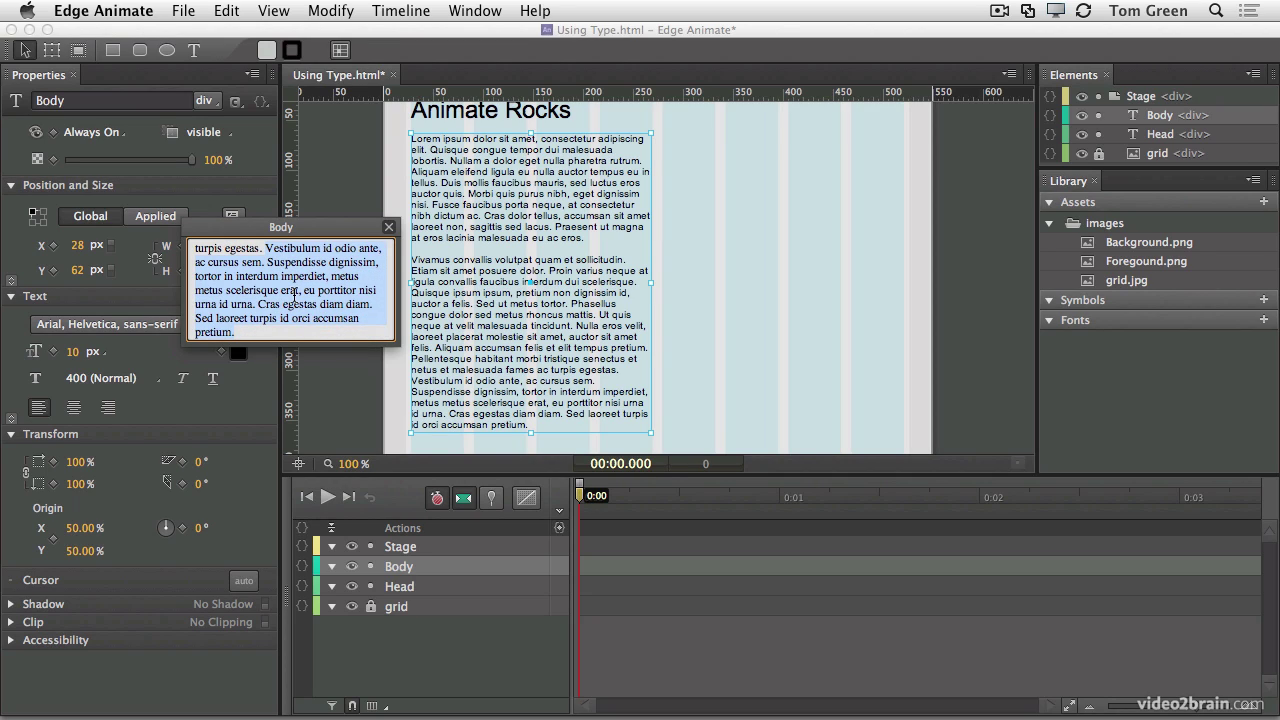
key(BackSpace)
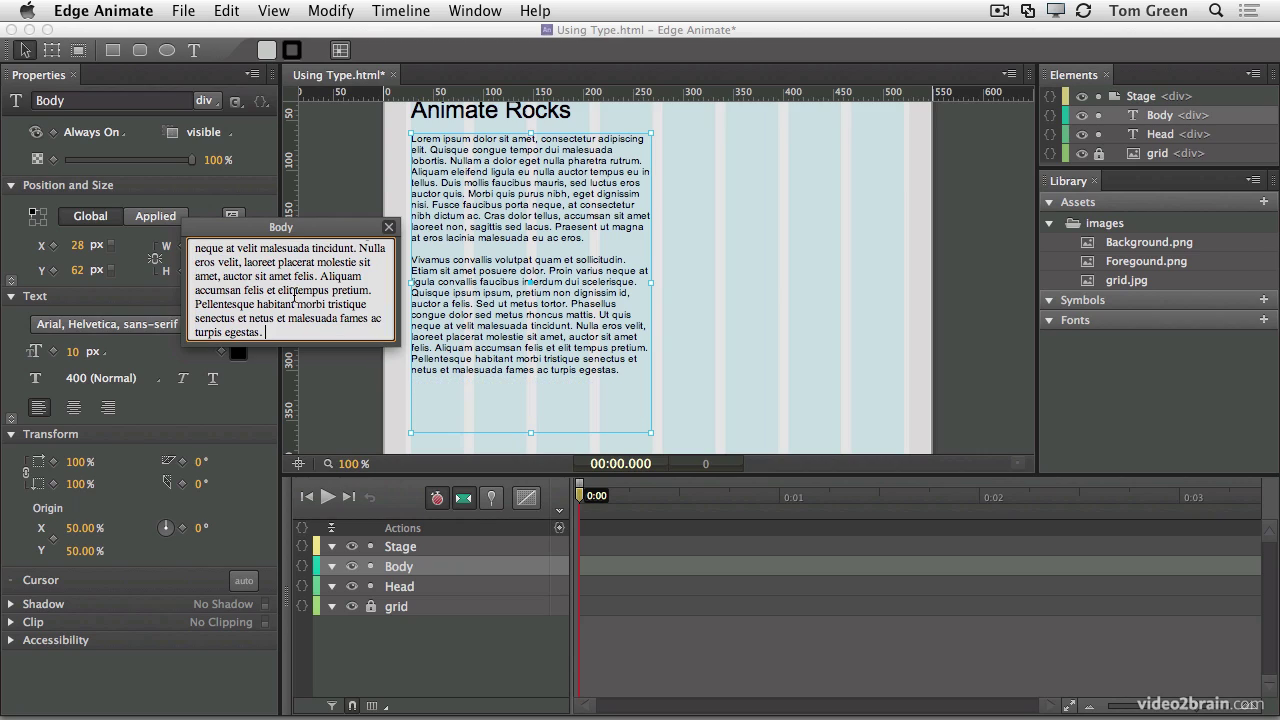
click(389, 228)
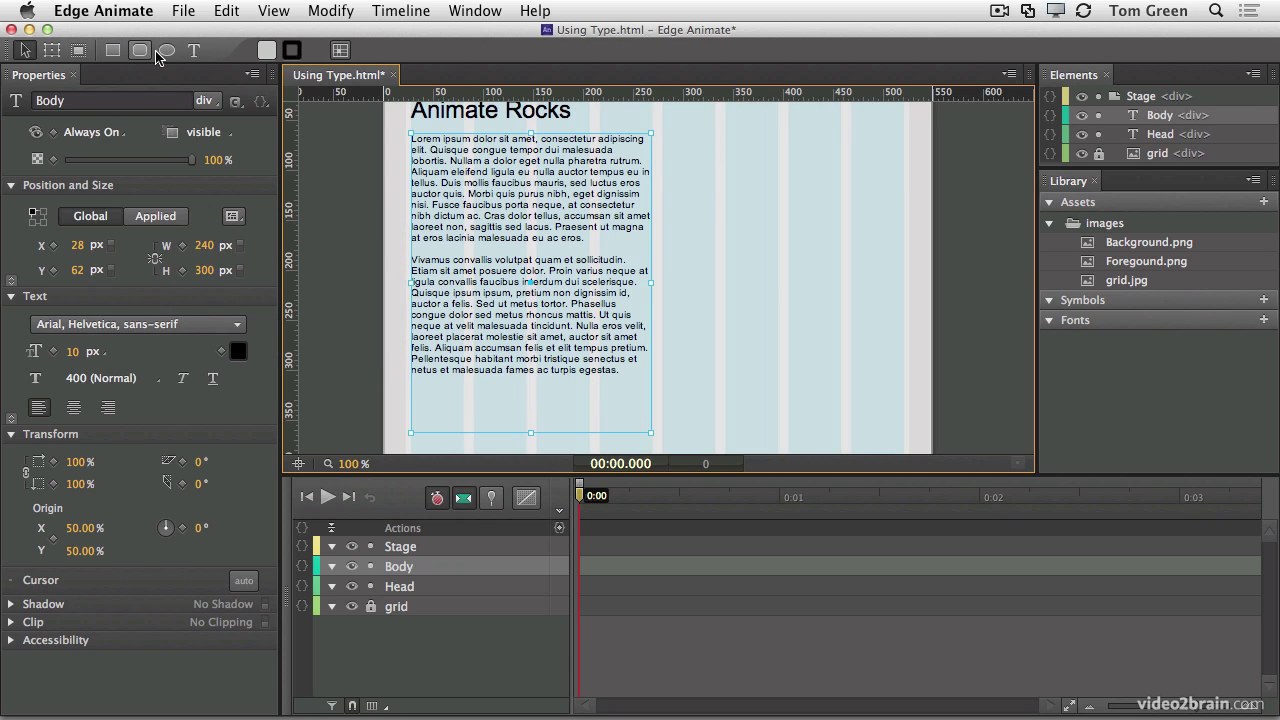
Draw a second-column text box of about 240 × 116 px at about X 283, Y 63 and paste the copied passage into it.
click(193, 50)
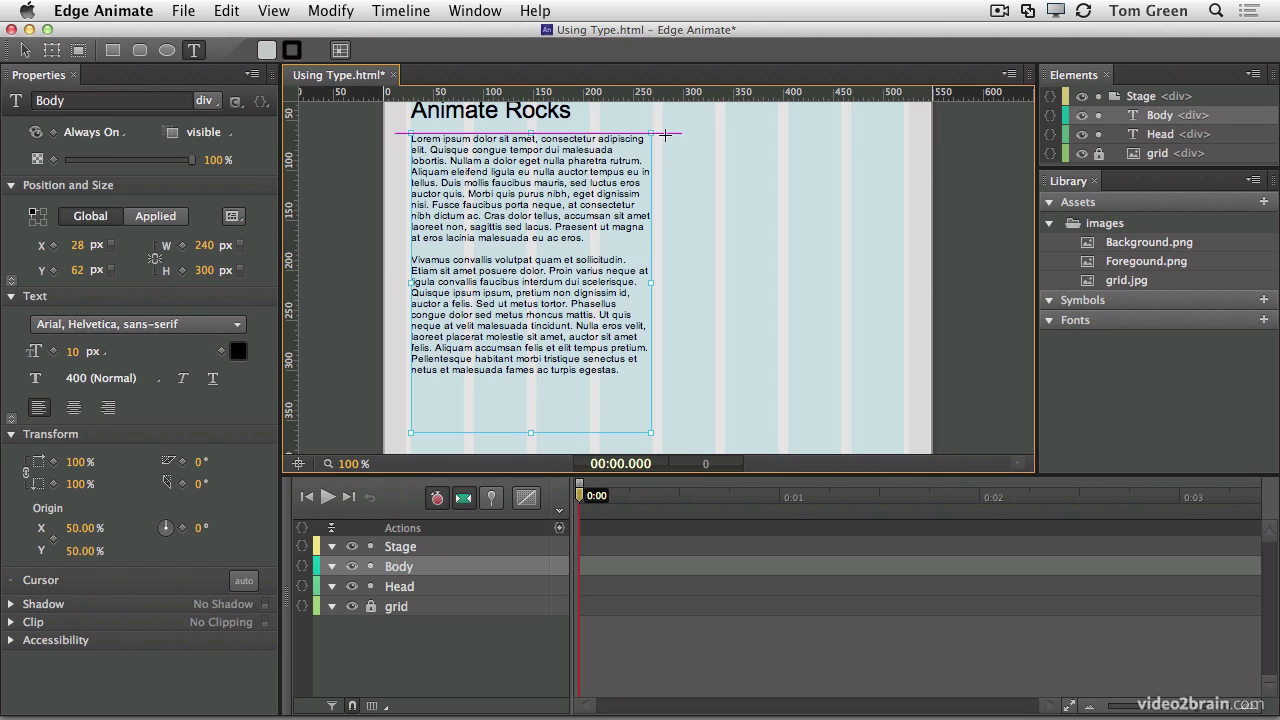
drag(665, 133, 903, 249)
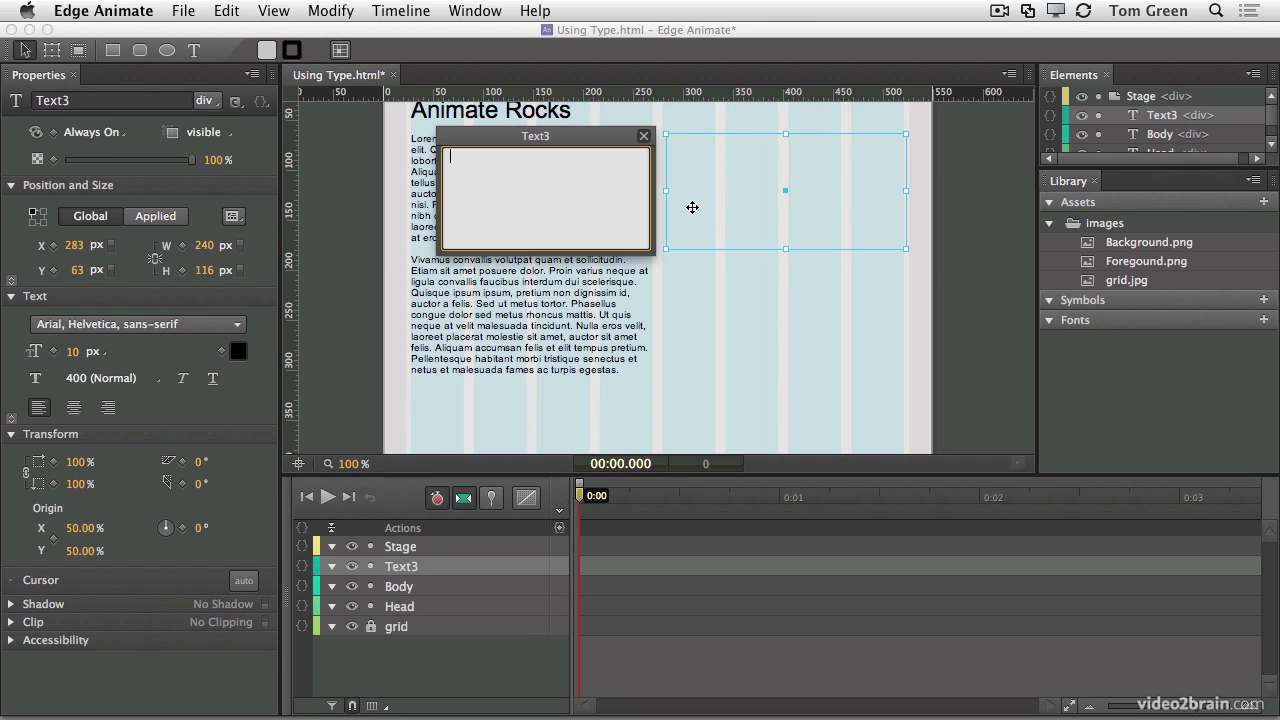
key(super+v)
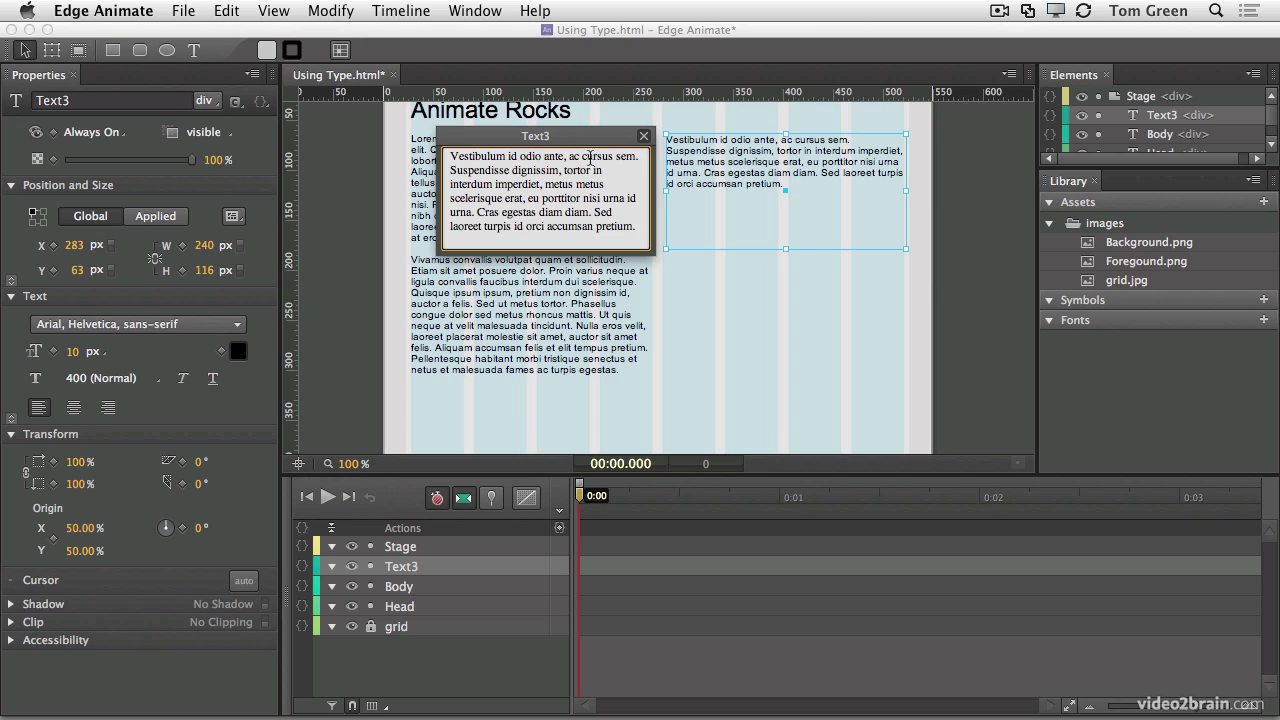
Rename the new second-column text element as Col2.
double_click(1148, 116)
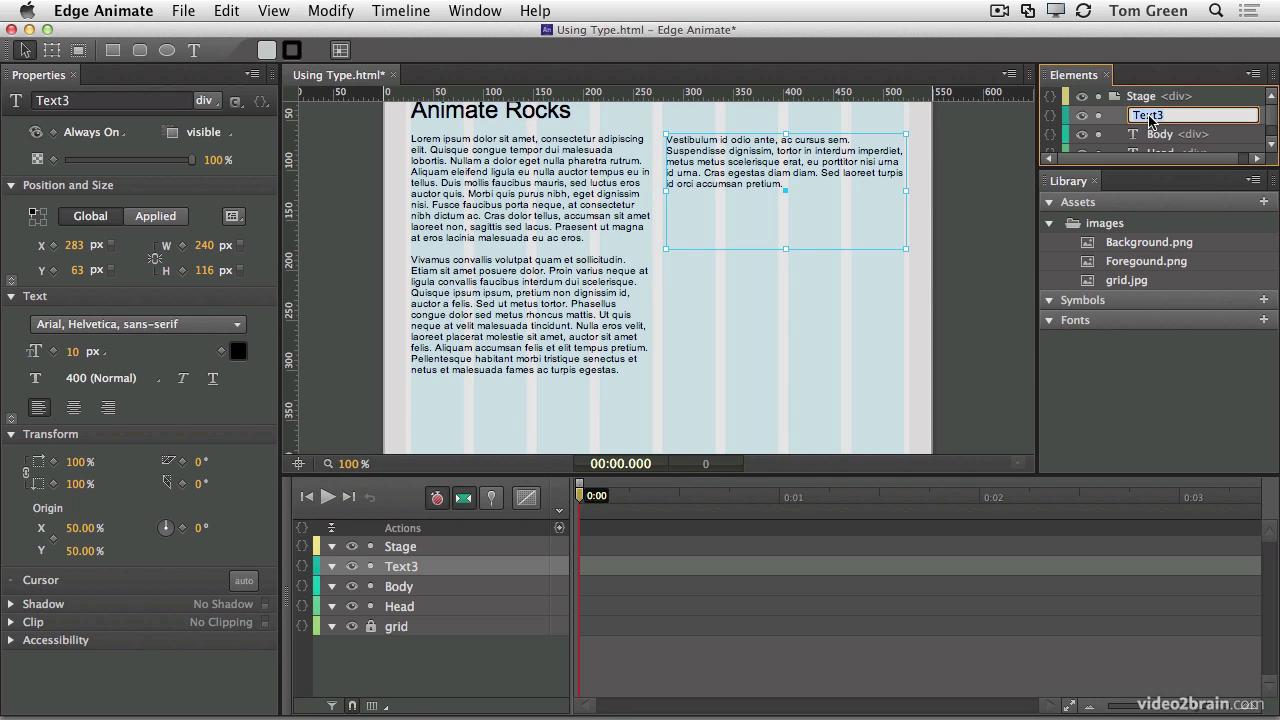
text(Col2)
key(Return)
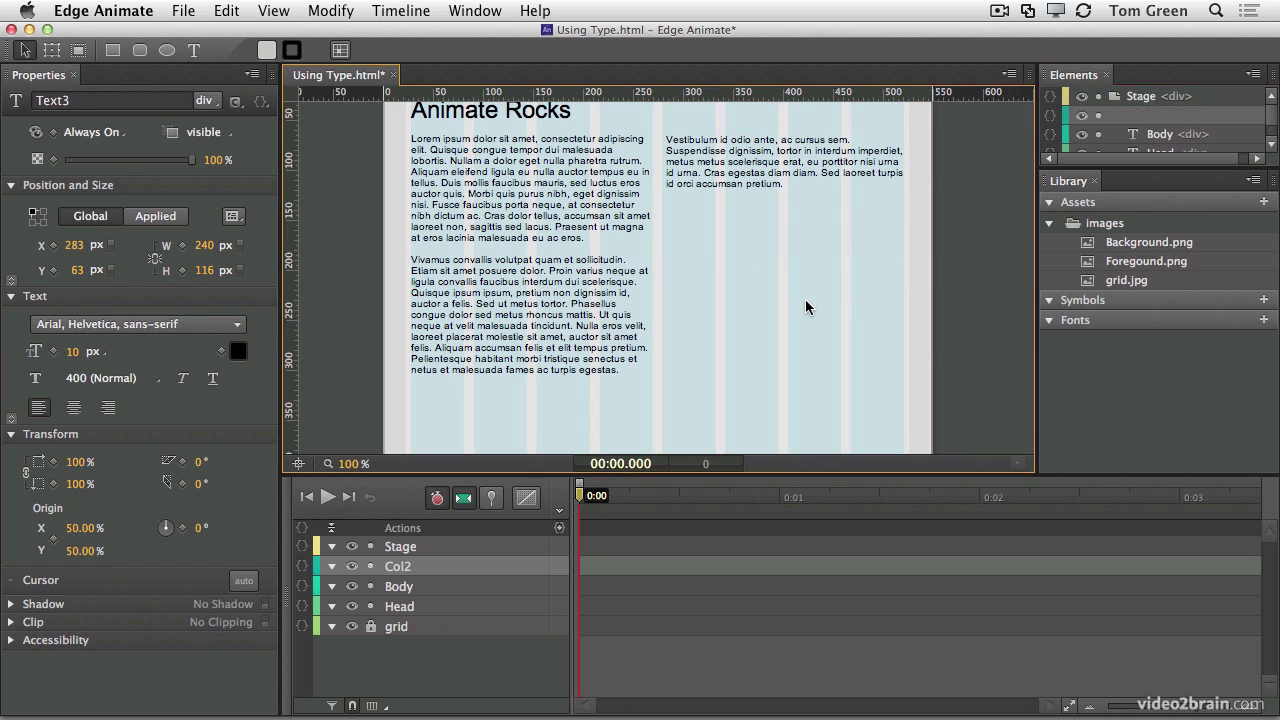
click(805, 299)
Shorten the Body text box from its lower edge to a height of about 248 px.
click(533, 317)
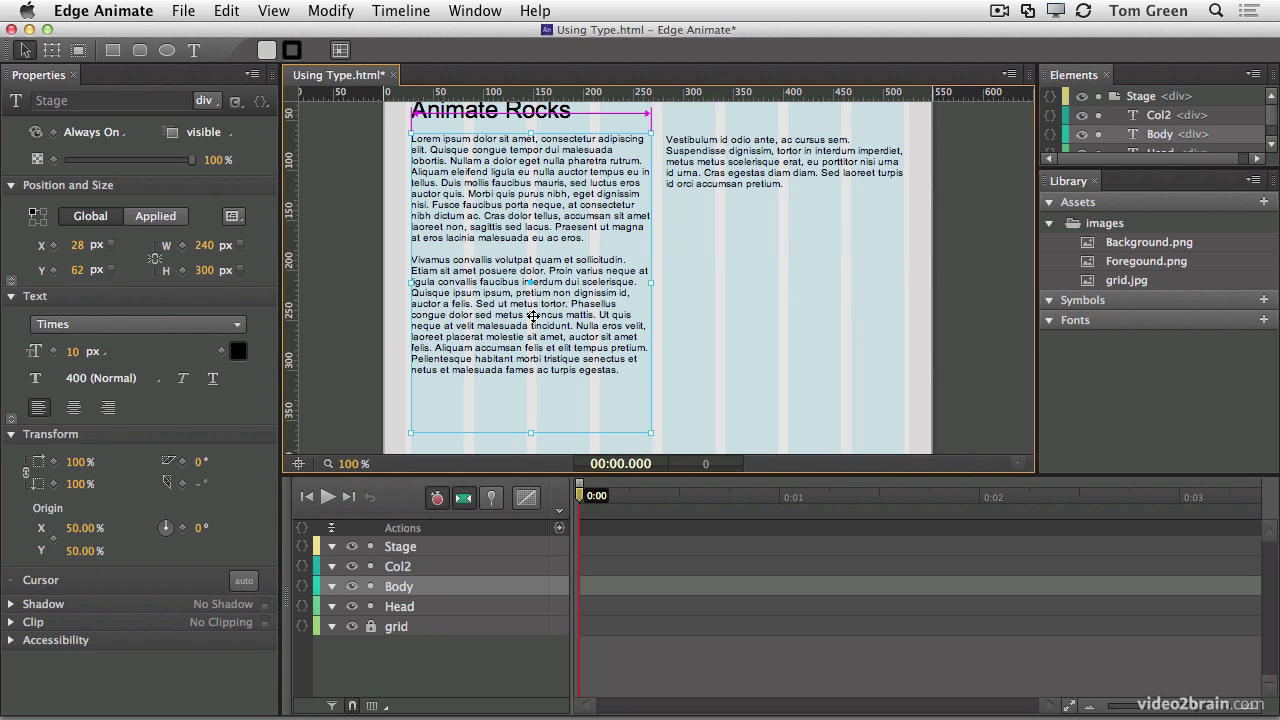
drag(532, 350, 525, 381)
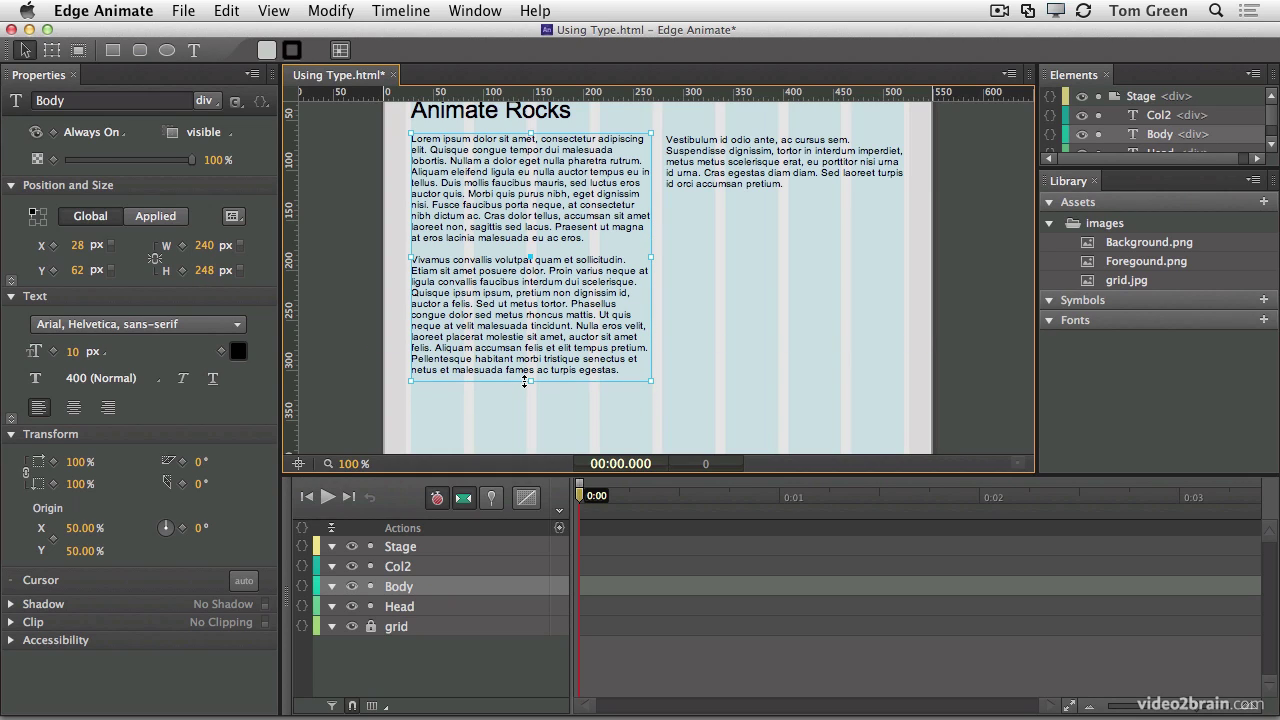
Extend the Col2 text box's left edge to about X 275, making the box about 248 px wide.
click(712, 158)
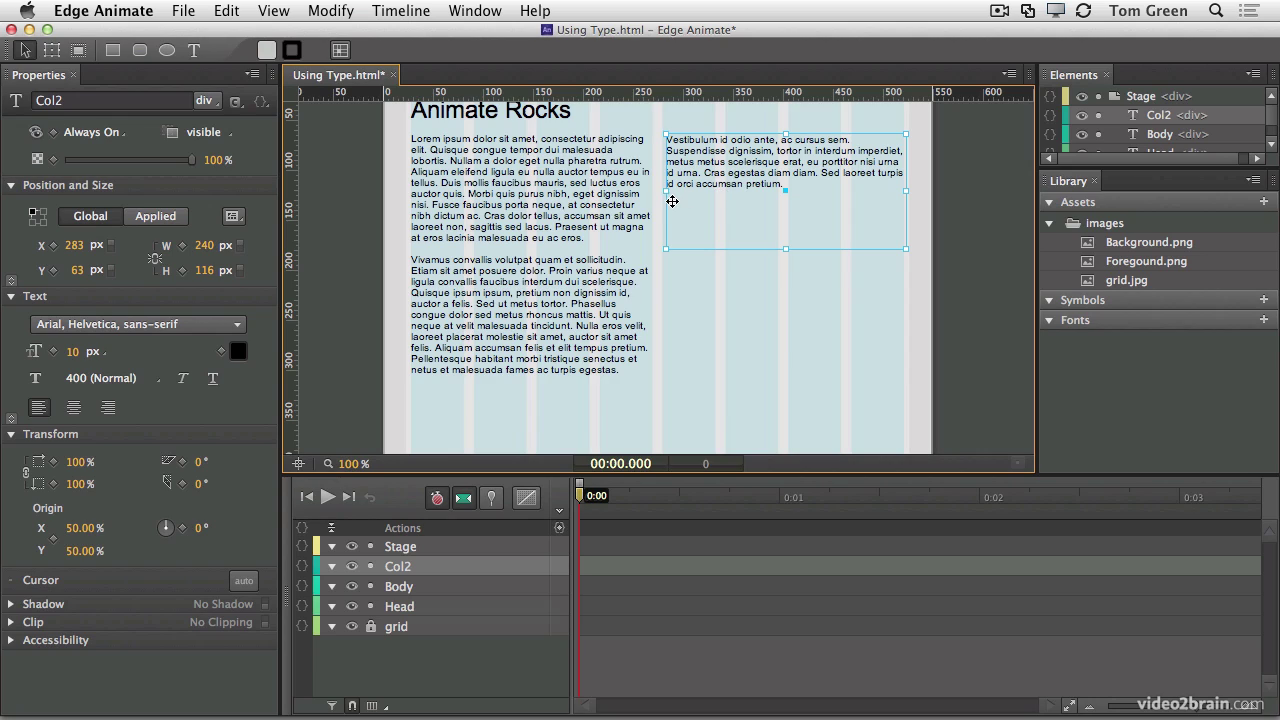
drag(663, 190, 656, 190)
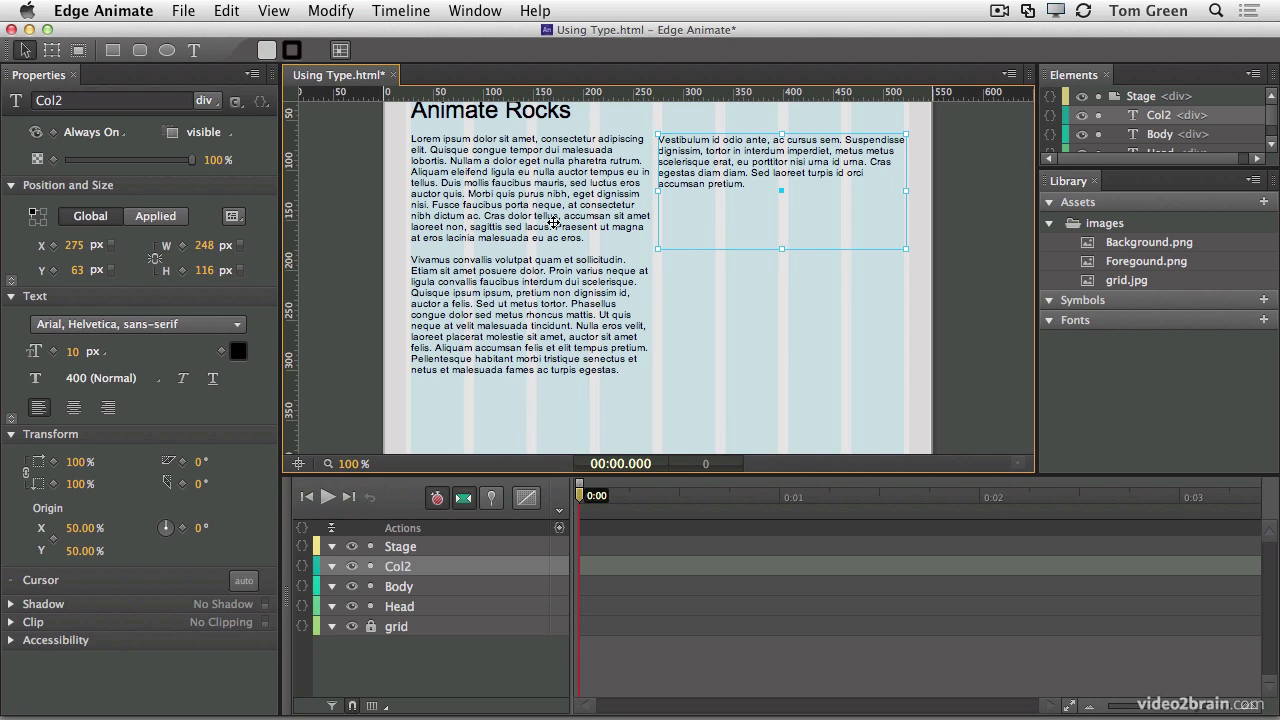
double_click(496, 236)
scroll(358, 254, down, 5)
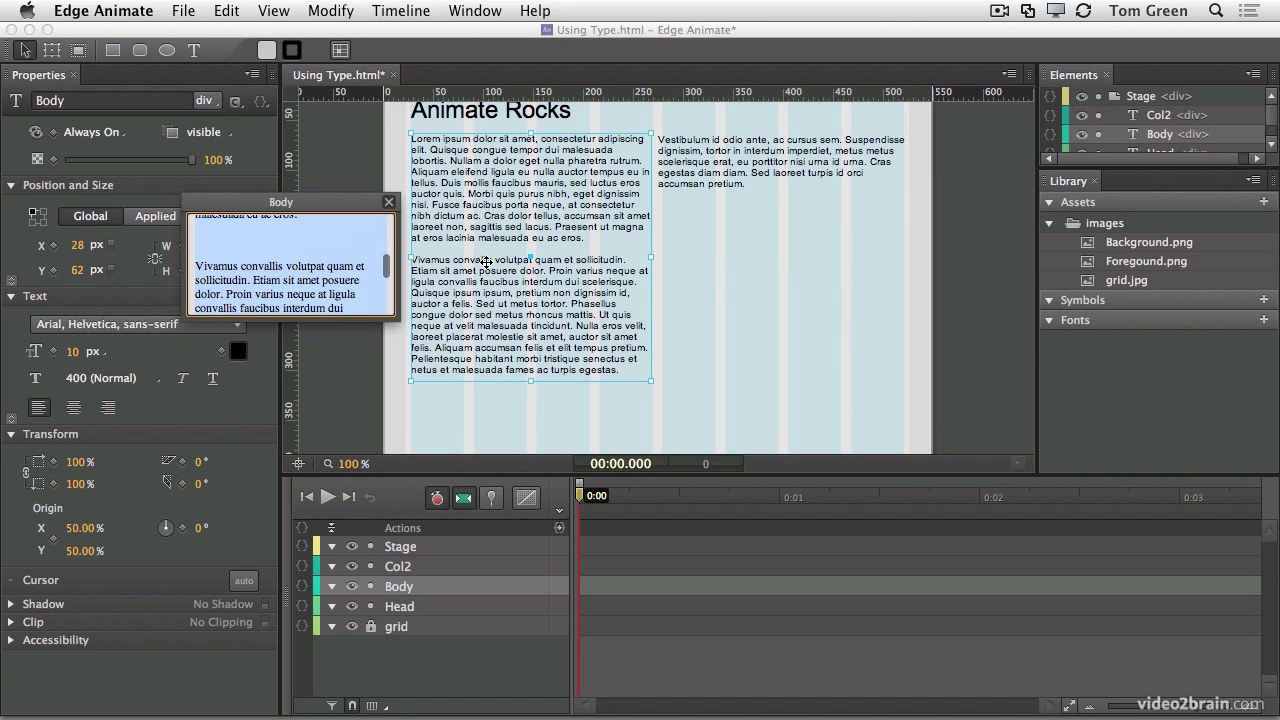
click(389, 202)
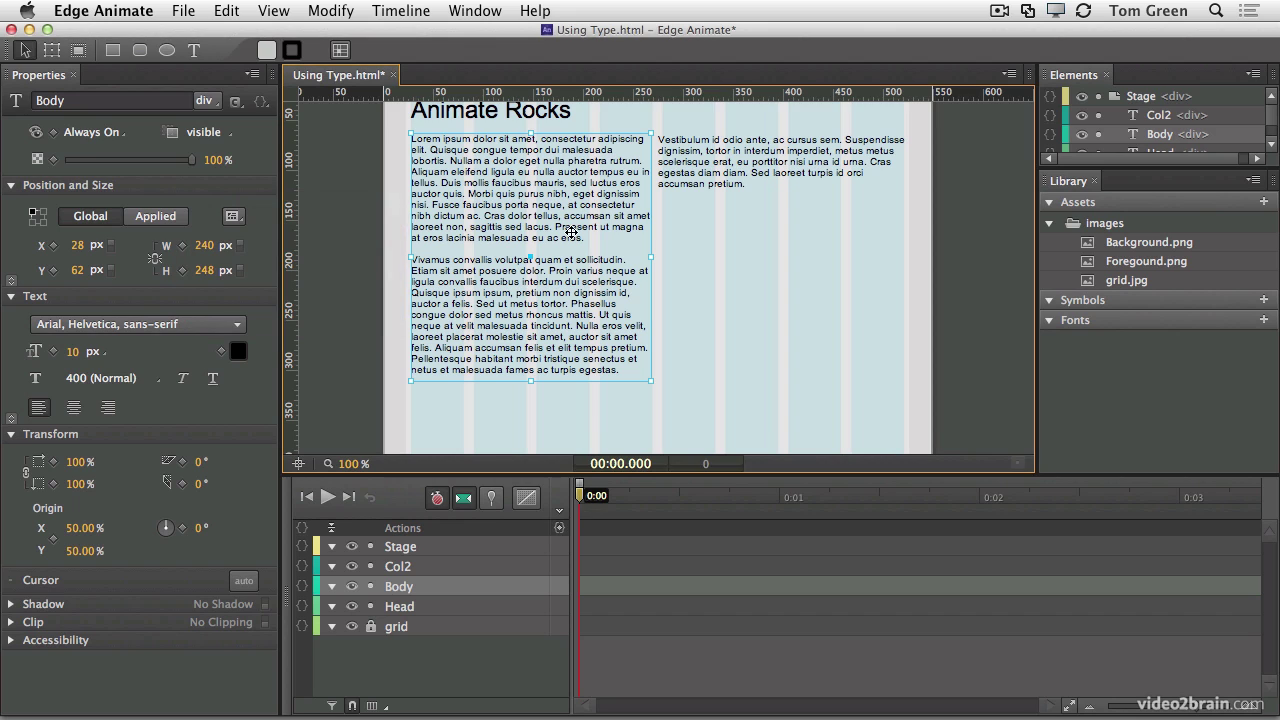
click(695, 306)
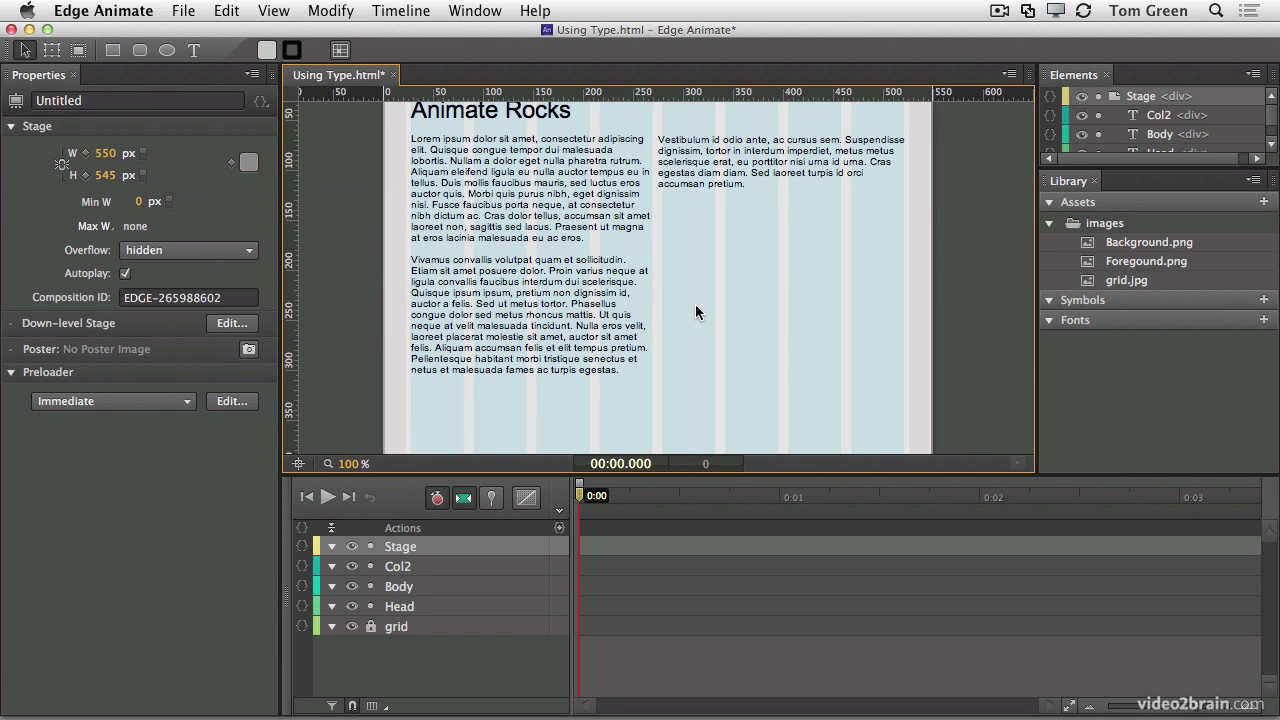